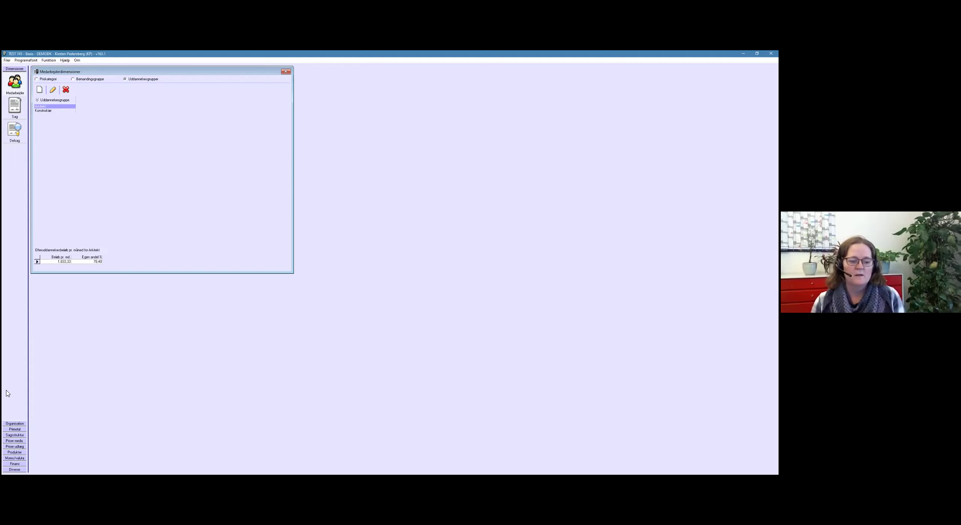
Review the first listed employee's employment terms, including the education group, and close the employee records.
left_click(14, 424)
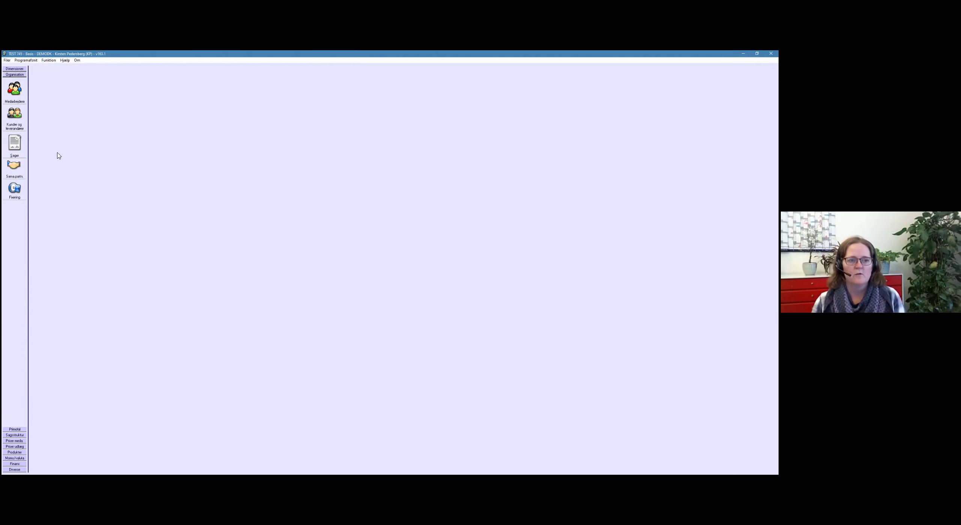
left_click(11, 93)
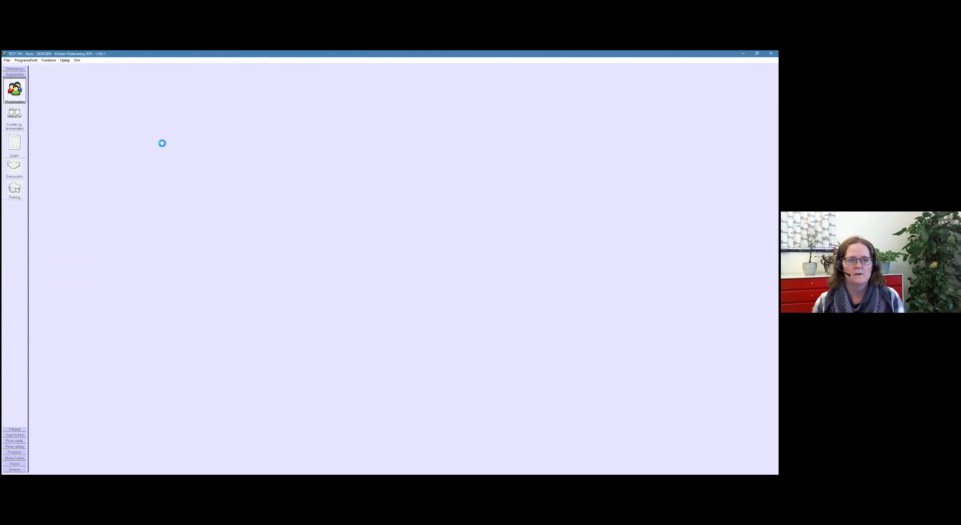
left_click(114, 120)
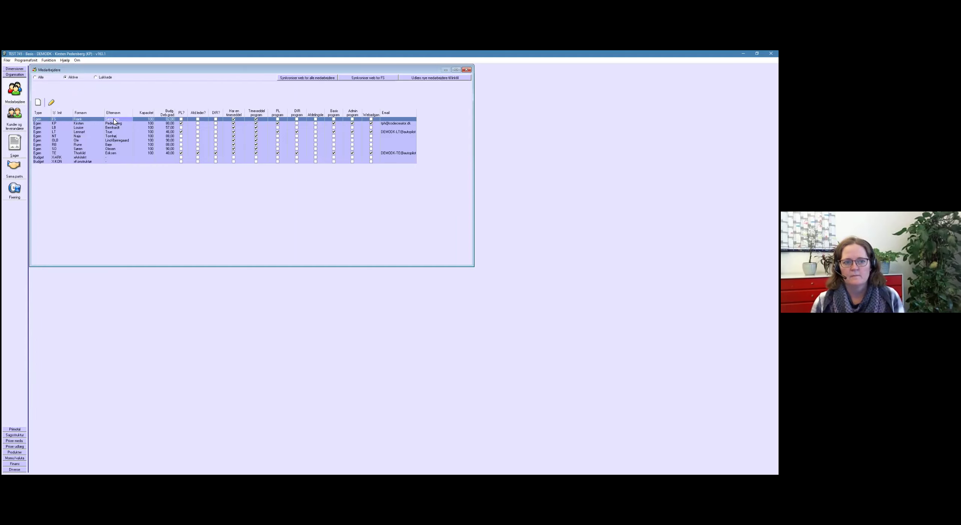
double_click(114, 120)
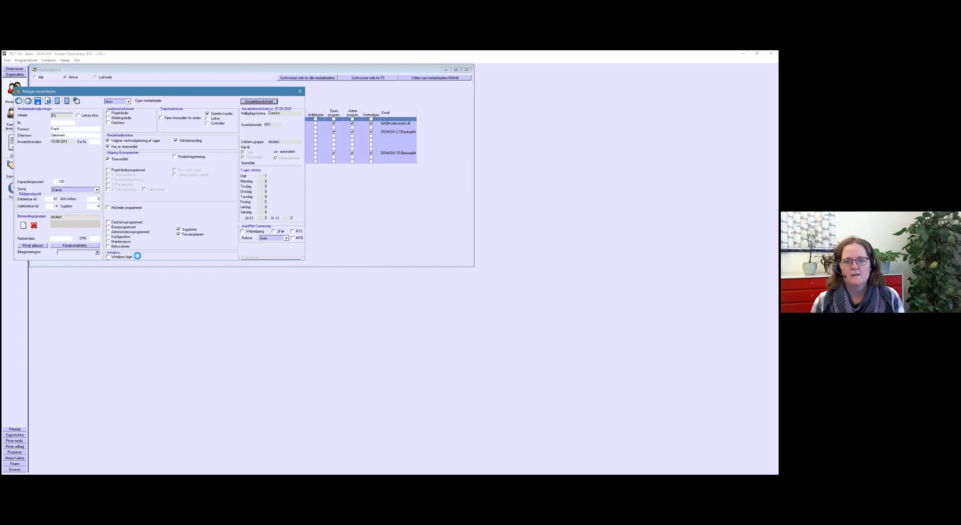
key("Return")
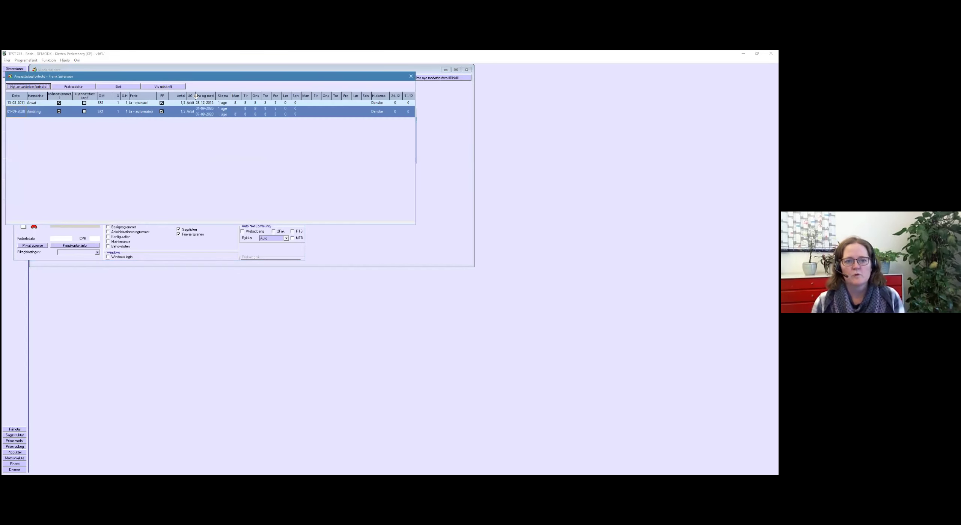
left_click_drag(199, 96, 211, 97)
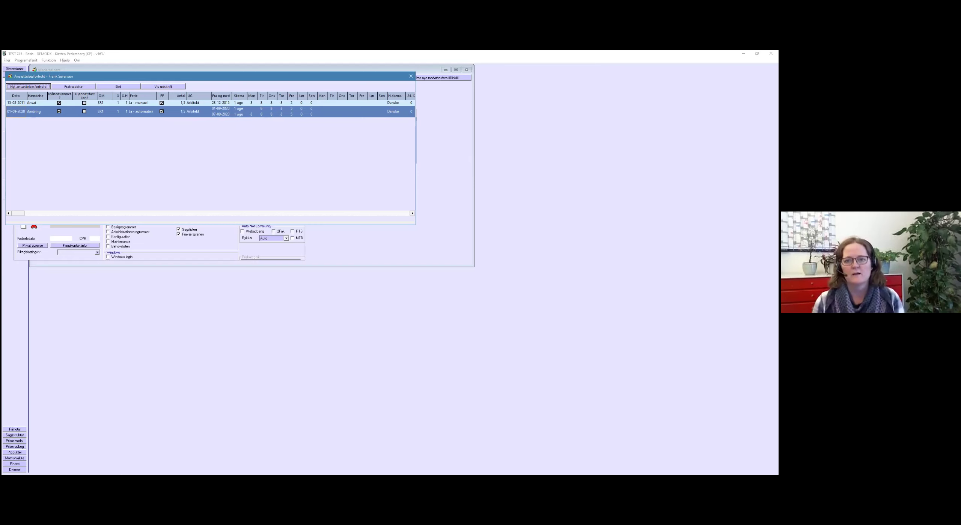
left_click(411, 77)
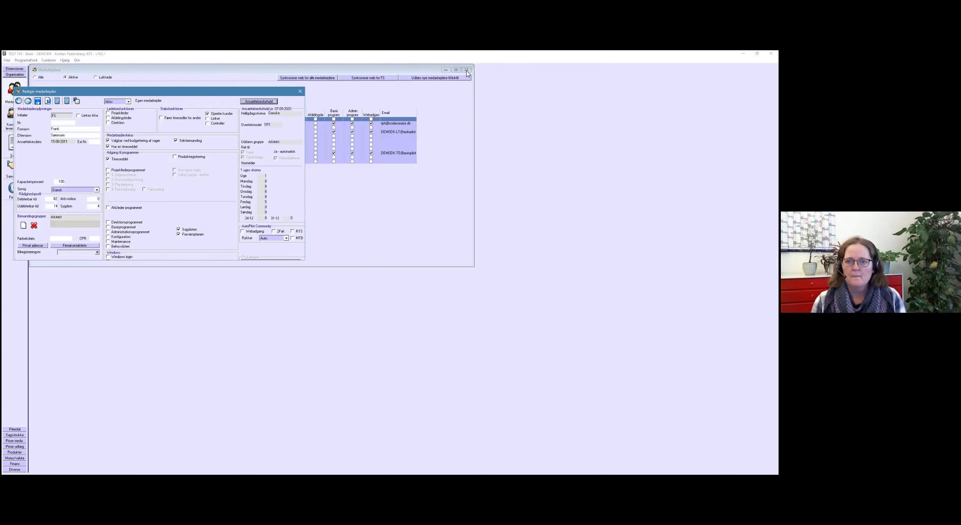
left_click(302, 94)
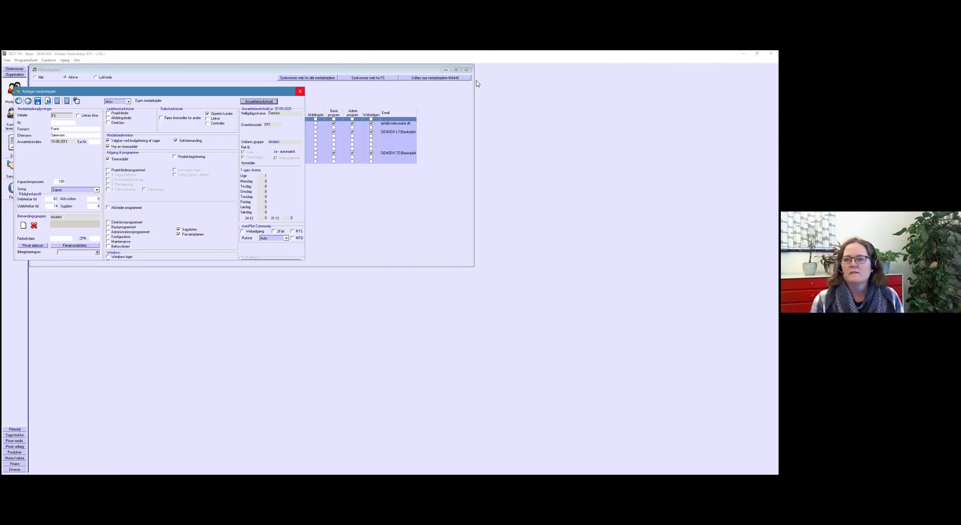
left_click(466, 70)
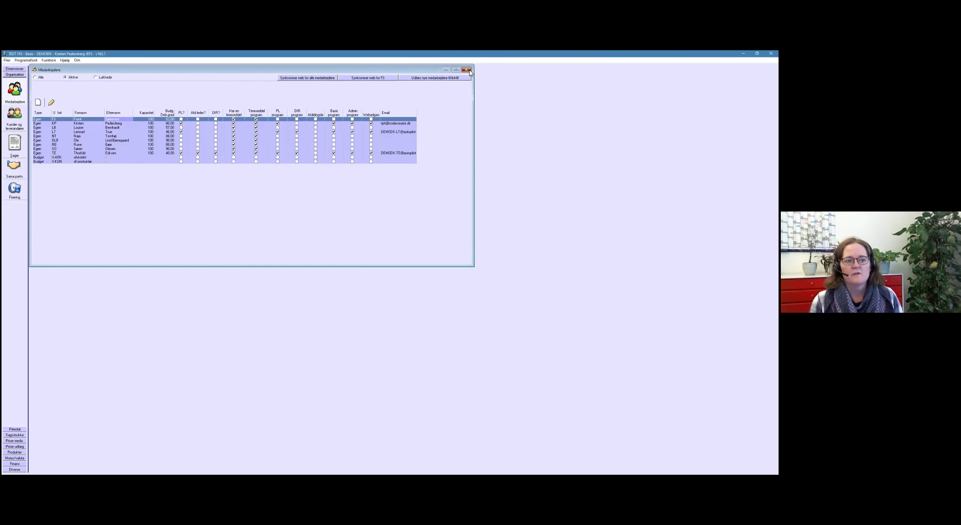
Examine which case number is assigned to Efteruddannelse among the fixed non-billable special cases.
left_click(15, 191)
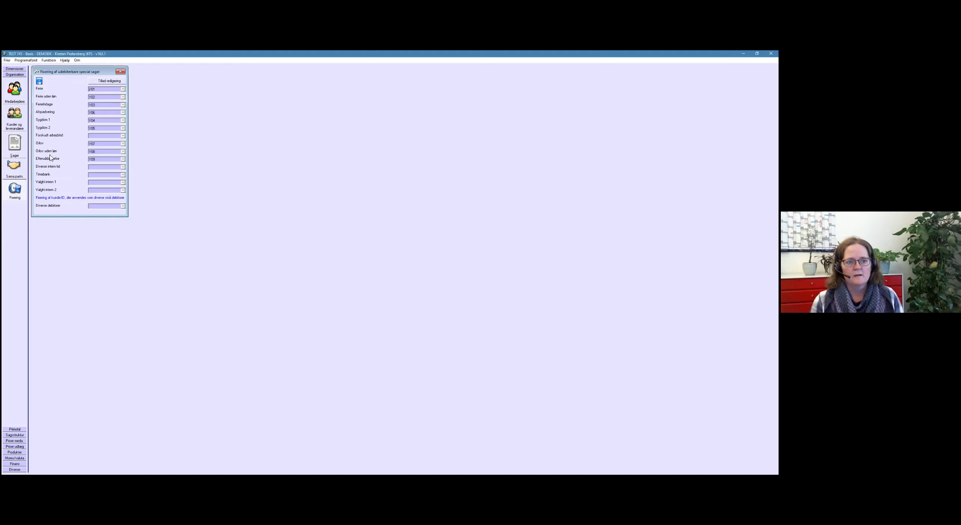
mouse_move(70, 159)
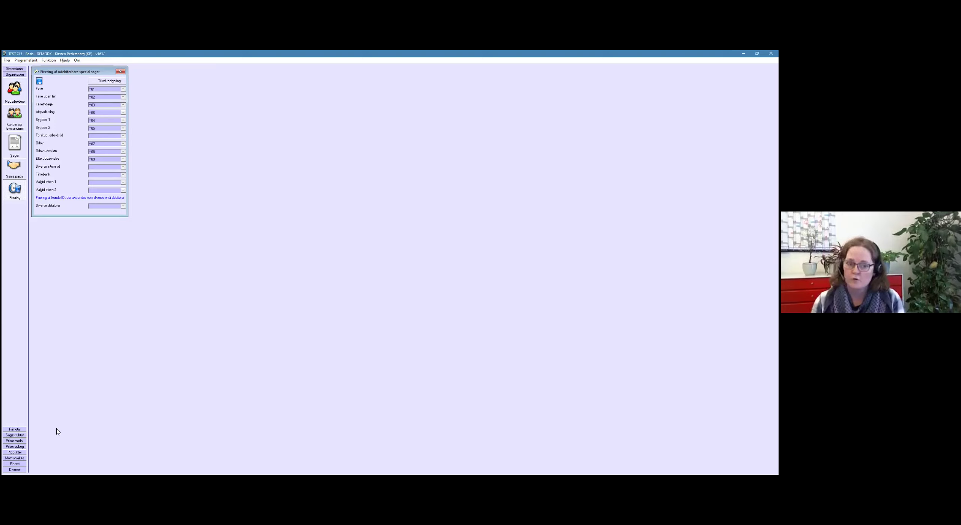
Open the general employee price lists and view the list dated 01-01-2021.
left_click(22, 442)
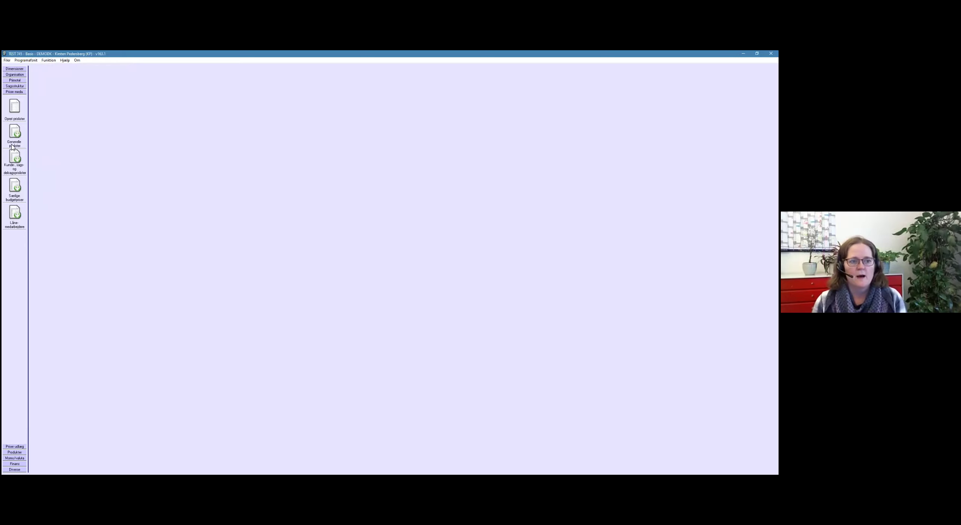
left_click(16, 141)
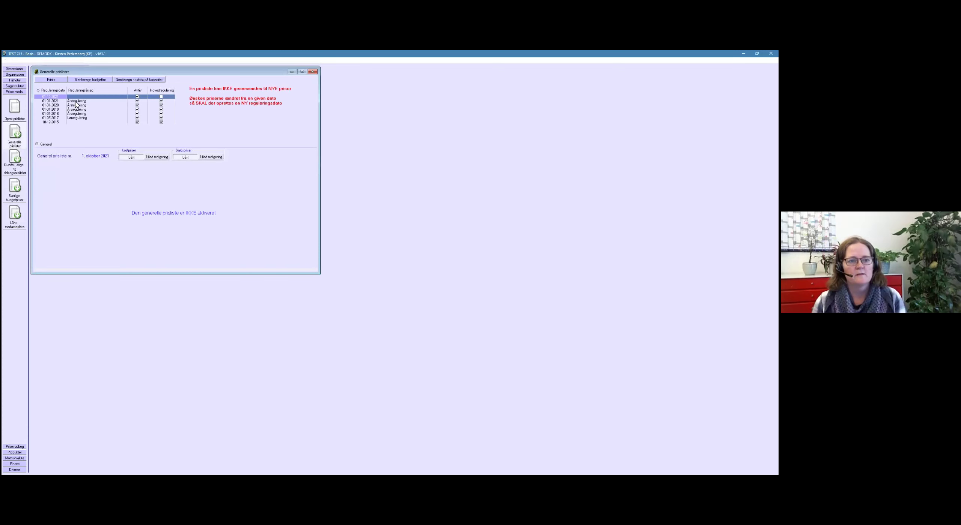
left_click(77, 101)
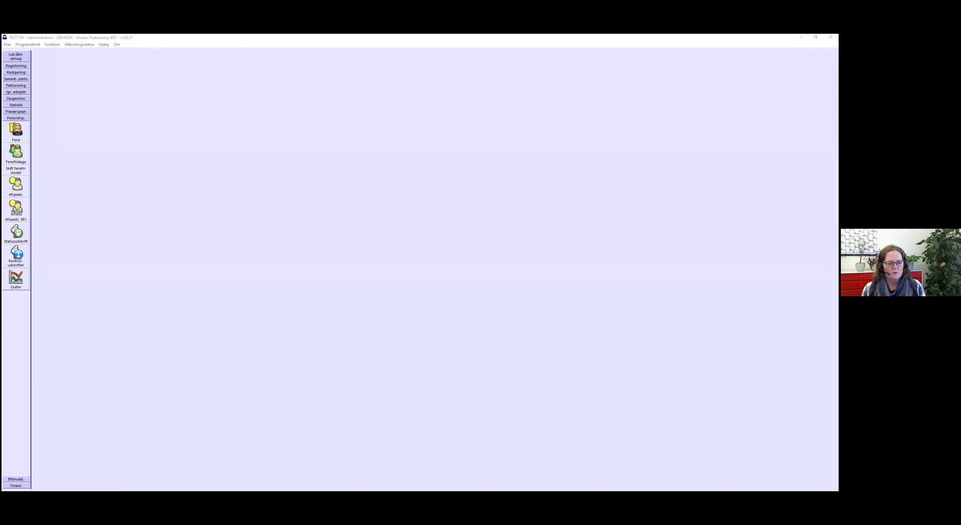
In the Administration program, try to autofill the continuing-education allocation journal for 30-11-2021 and move on to the following date.
left_click(16, 479)
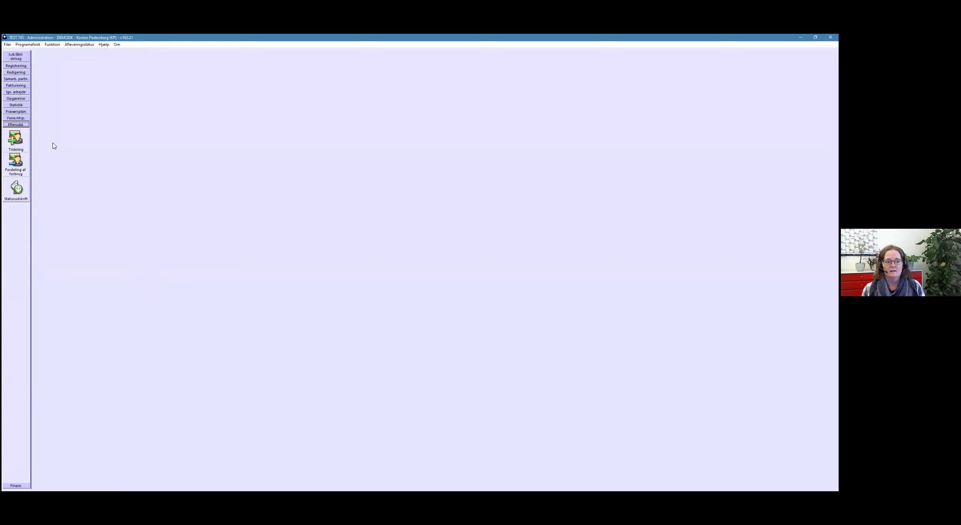
left_click(19, 144)
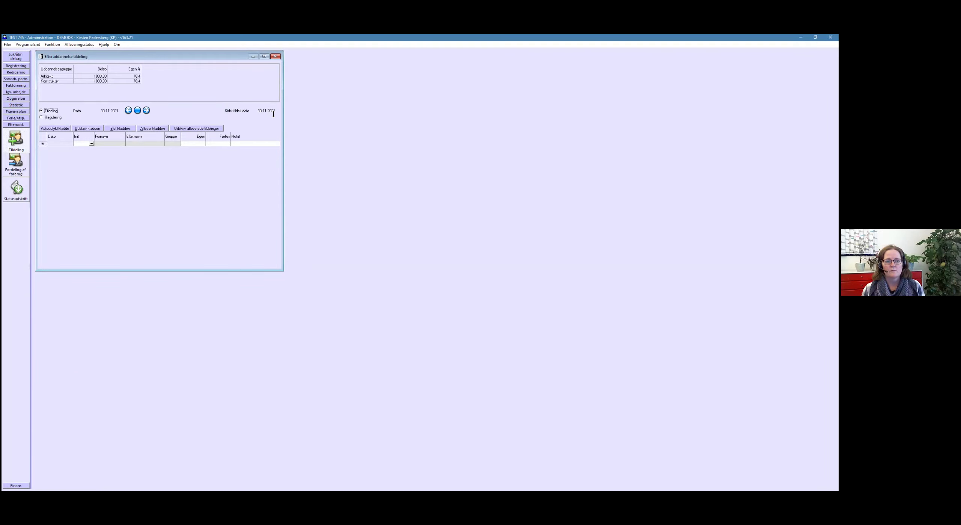
left_click(54, 128)
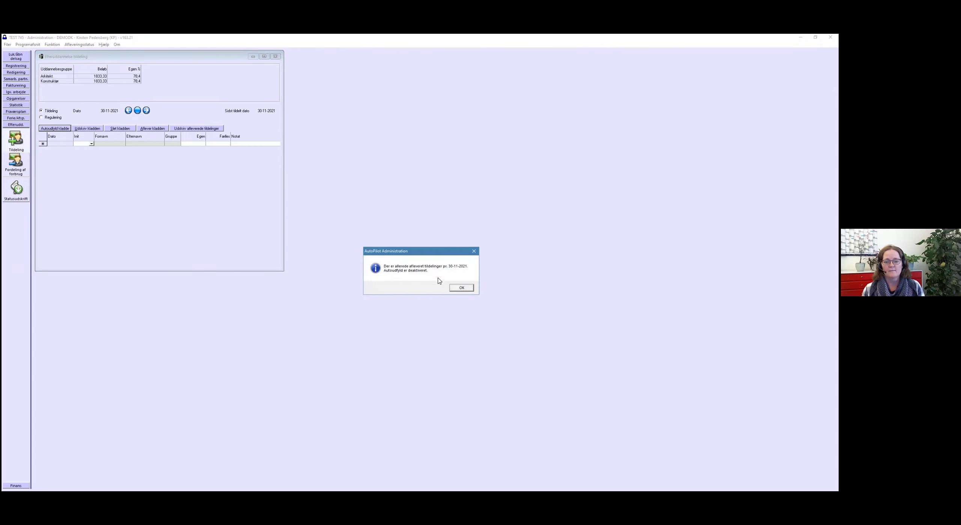
left_click(460, 289)
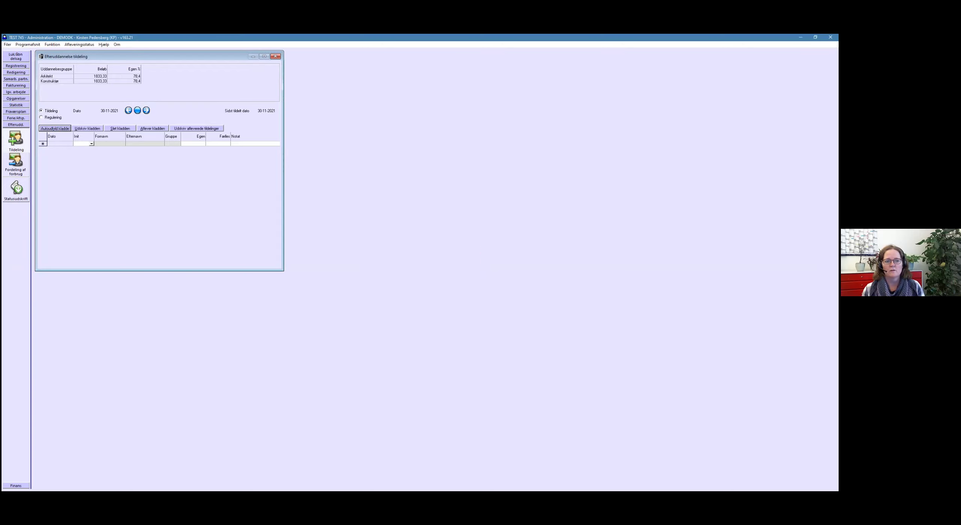
left_click(146, 111)
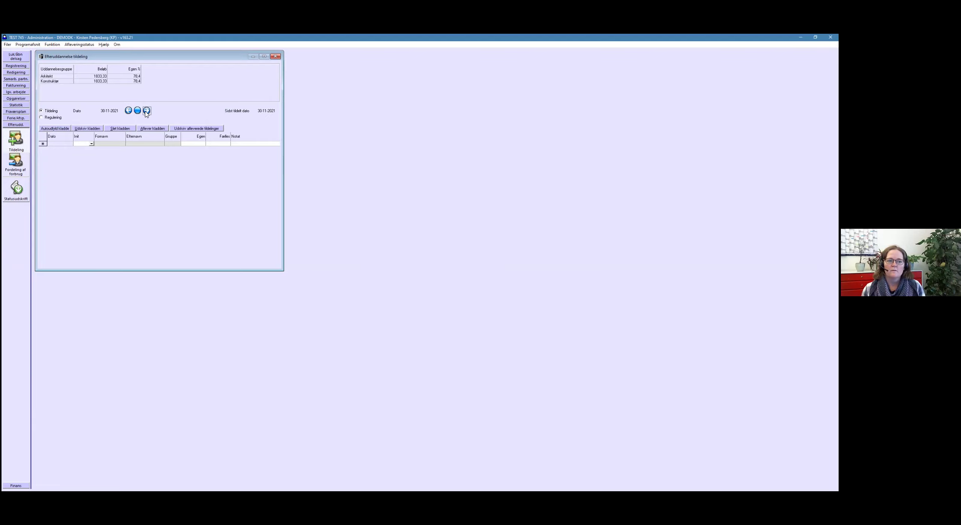
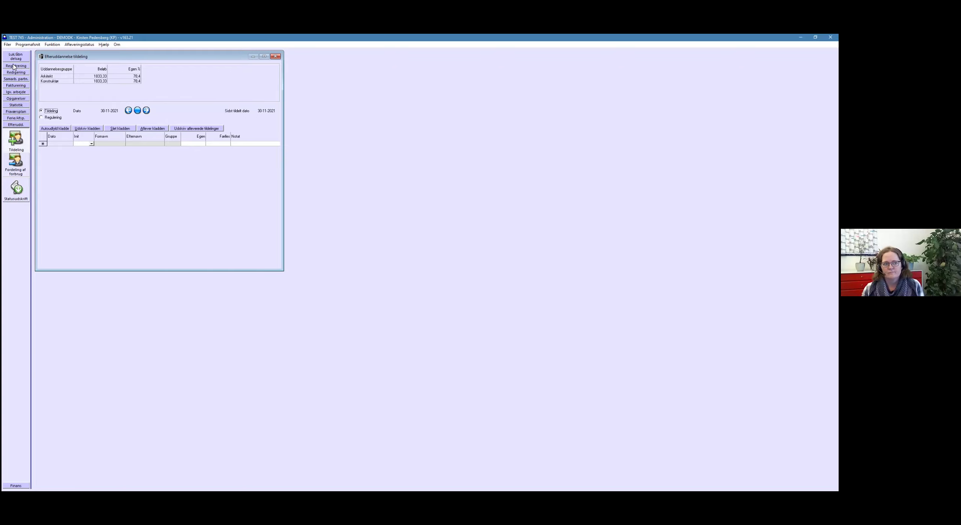
Start a new line in the expense and subcontracted work registration for the employee with initials KP.
left_click(16, 66)
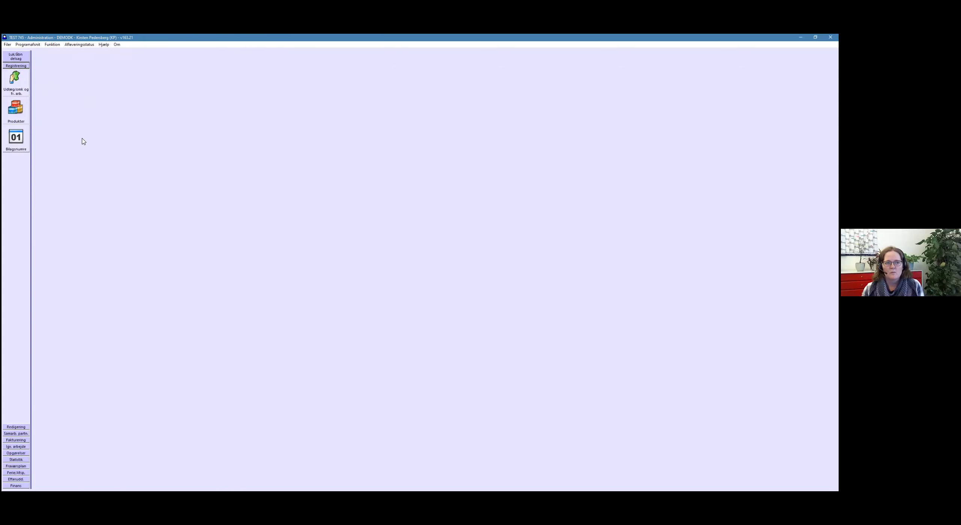
left_click(18, 86)
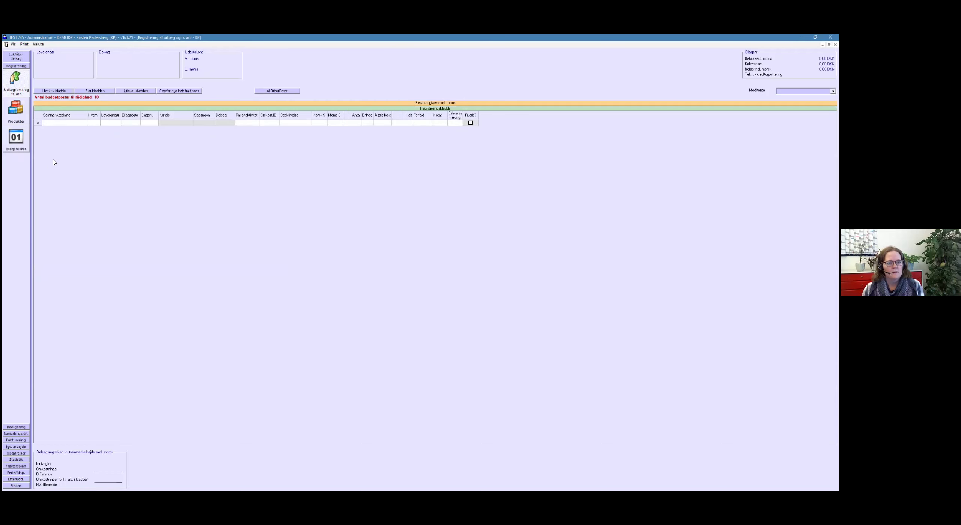
left_click(97, 123)
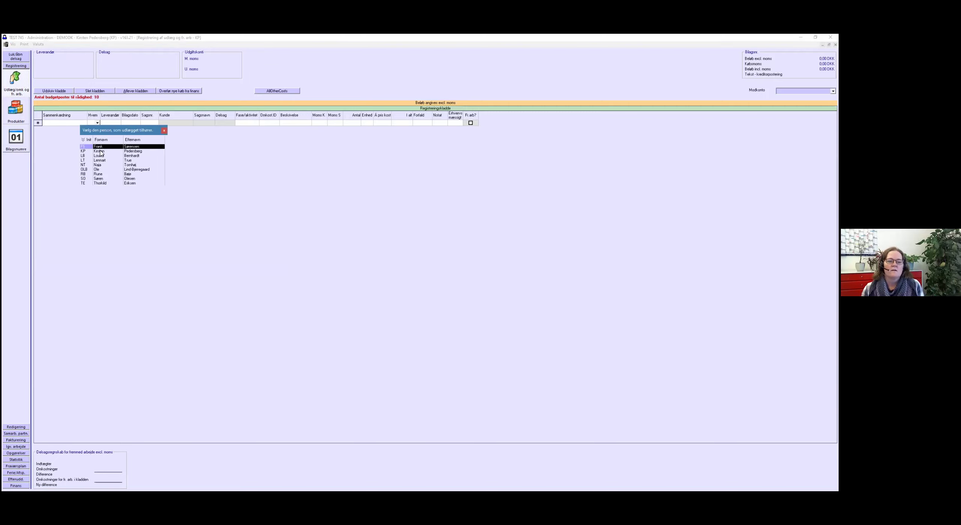
left_click(100, 152)
Set the expense line's supplier to Fogh & Kold and its voucher date to 25-11-2021.
left_click(114, 124)
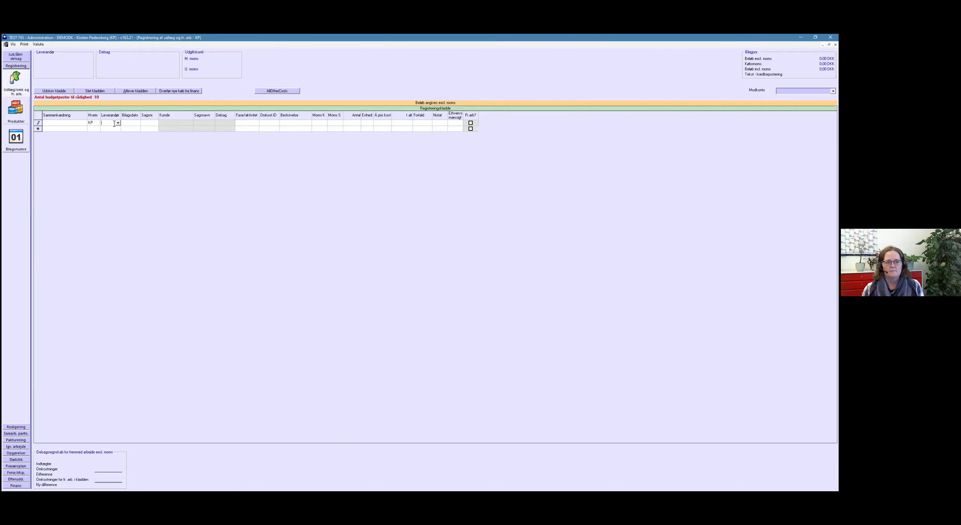
left_click(118, 123)
left_click(127, 165)
key("Return")
type("d")
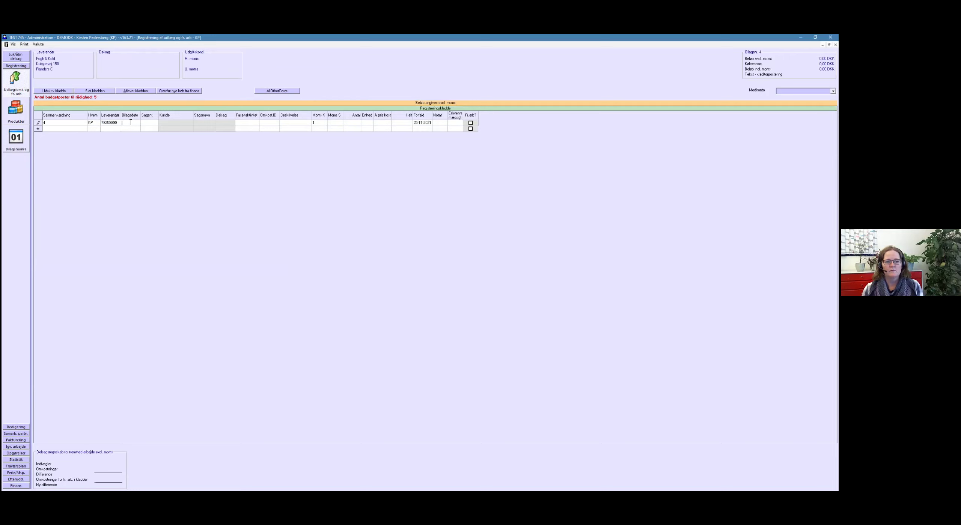
key("Return")
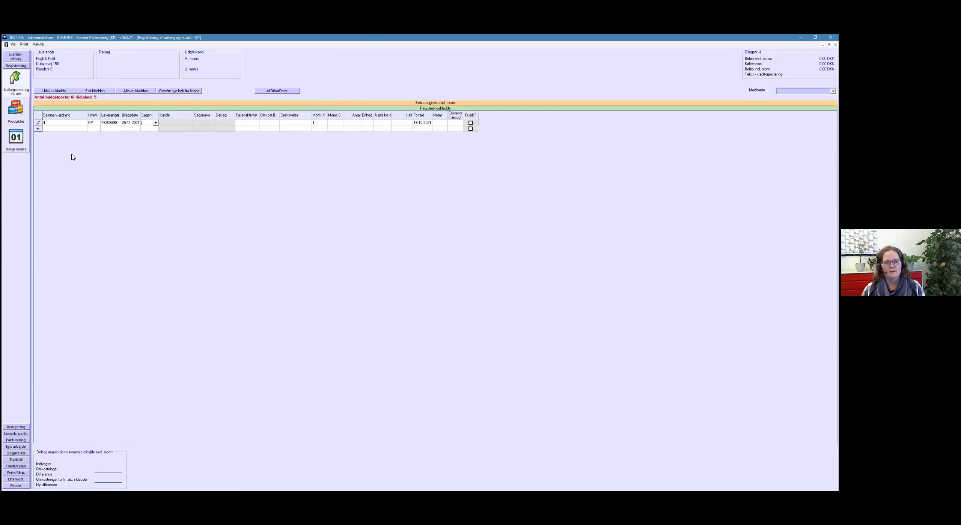
Charge the expense line to case Y09, accept the suggested individual phase, and select the expense type Diverse.
type("y09")
key("Return")
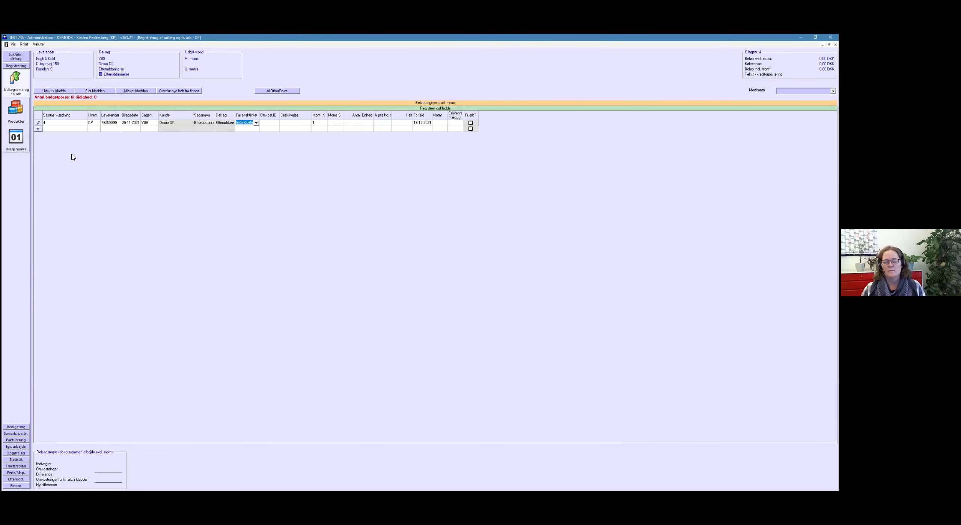
key("Return")
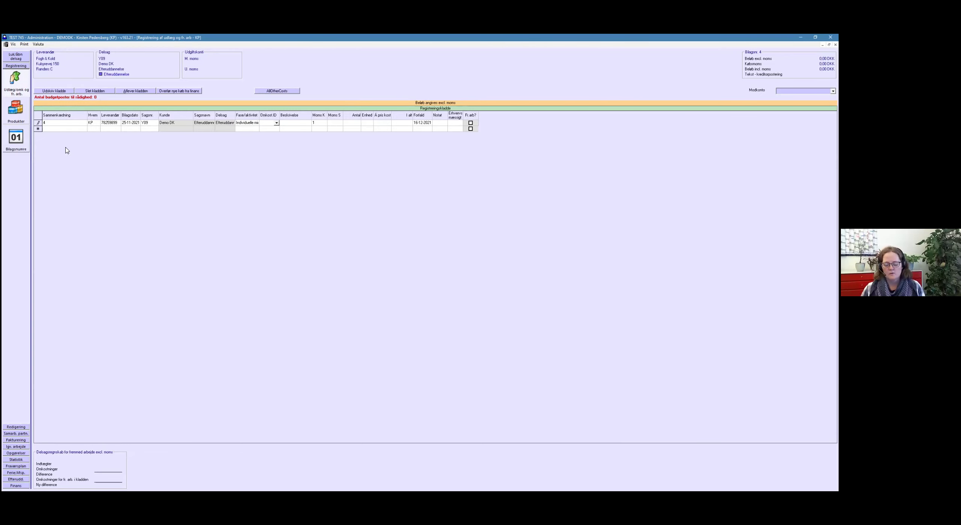
key("F4")
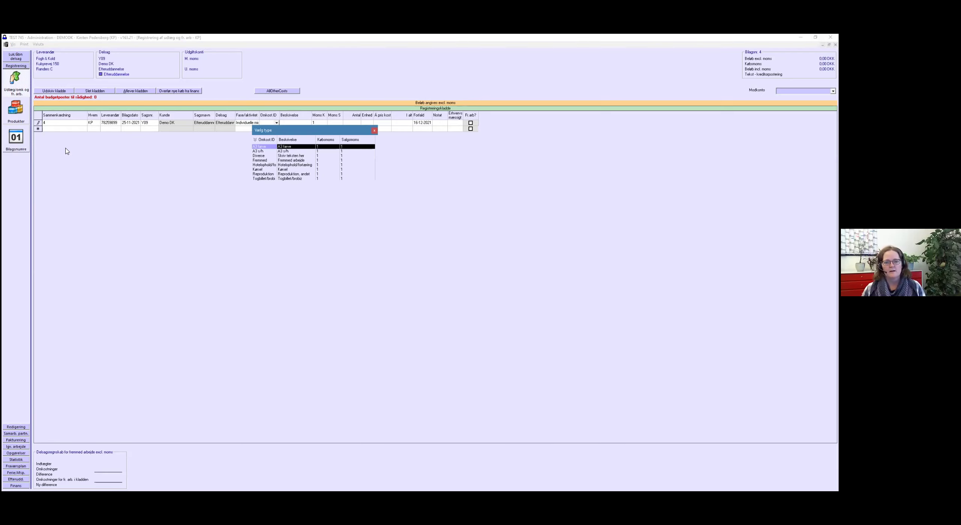
key("Down")
key("Down")
key("Return")
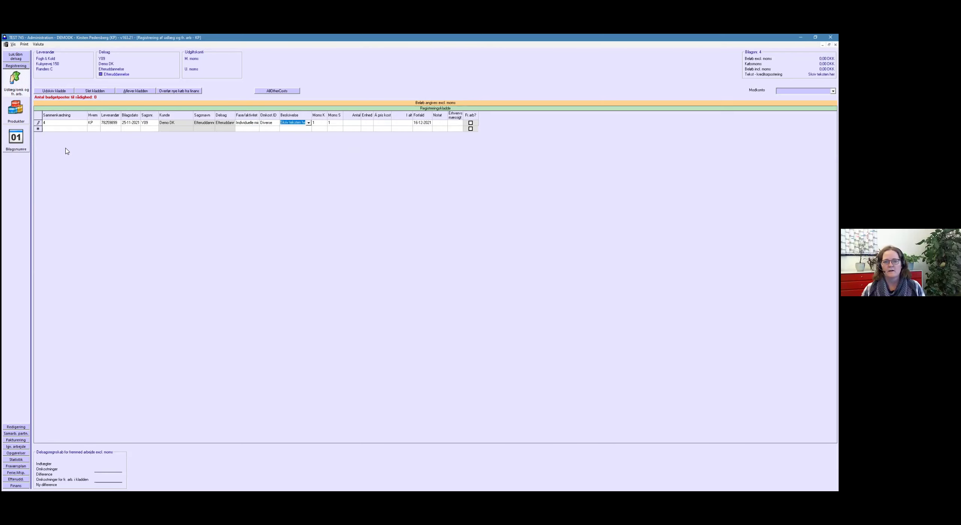
Describe the expense as "Endnu flere bøger" and enter a total amount of 1000.
type("B")
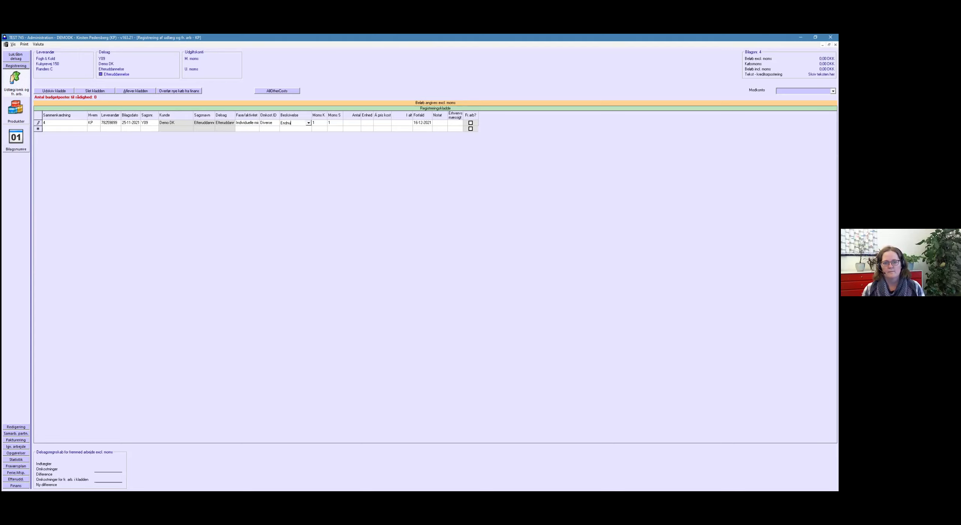
type("ndnu flere bøger")
key("Return")
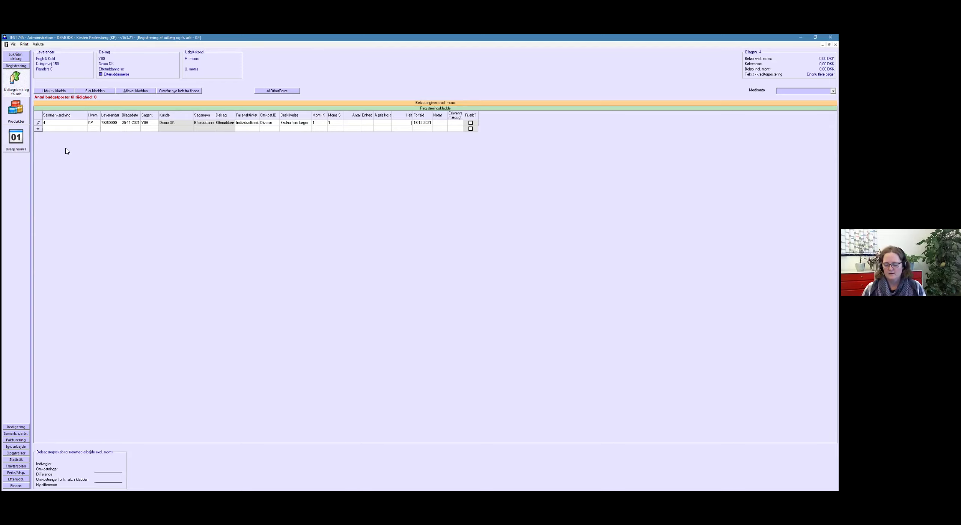
type("1000")
key("Return")
Submit the expense registration journal.
left_click(135, 91)
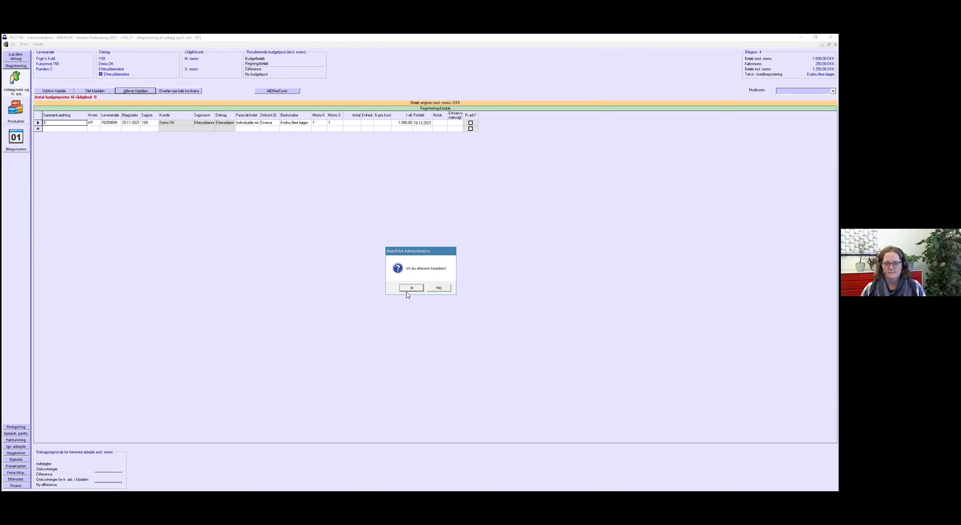
left_click(410, 288)
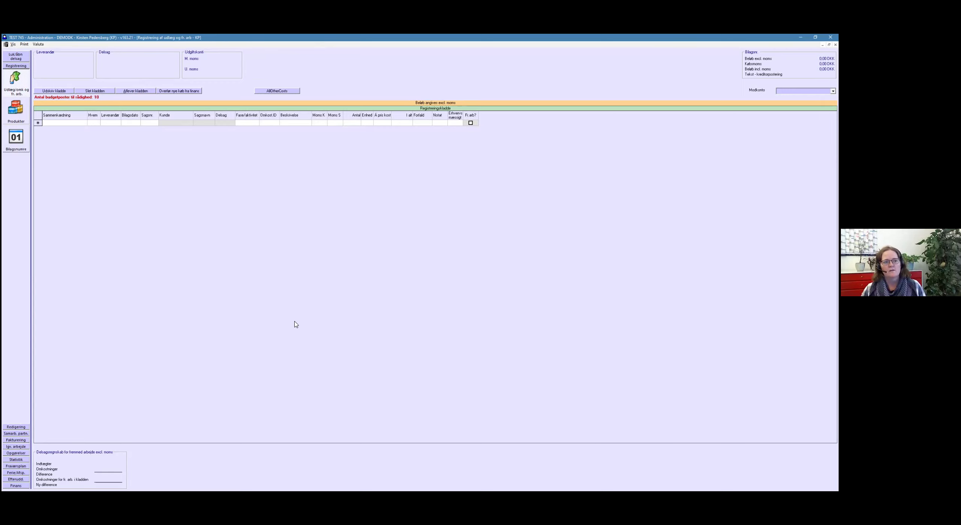
Open the continuing-education consumption distribution, transfer all FS hours and KP's 02-10-2020 hours to the journal, and calculate their own share at 100%.
left_click(12, 481)
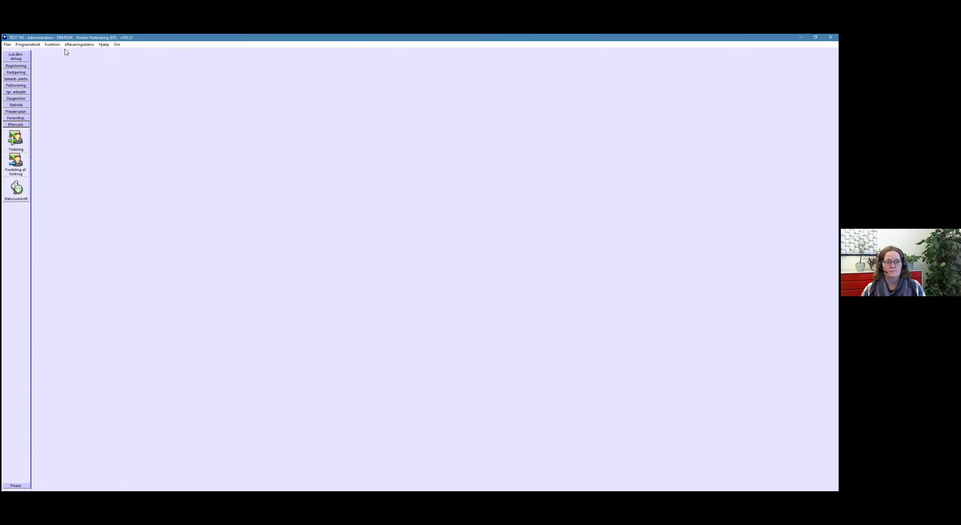
left_click(23, 168)
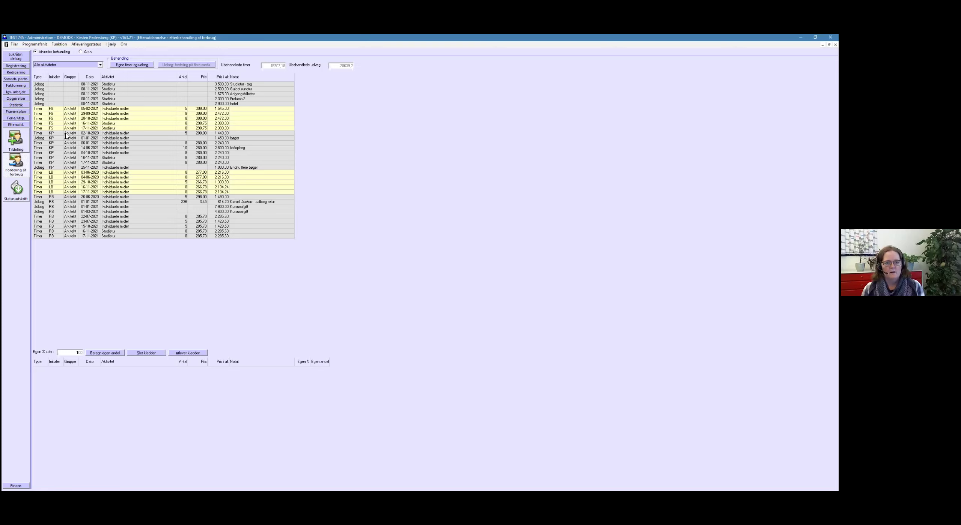
left_click(42, 134)
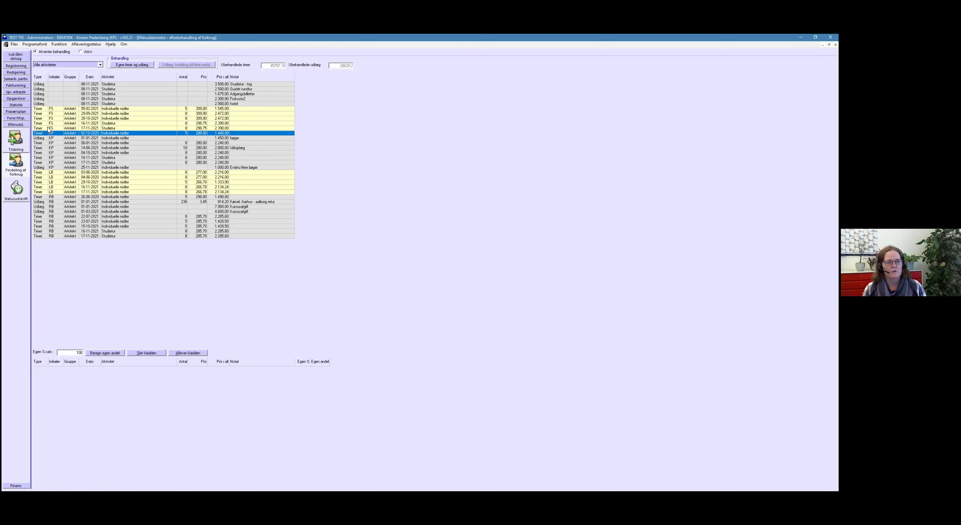
left_click(39, 110, "shift")
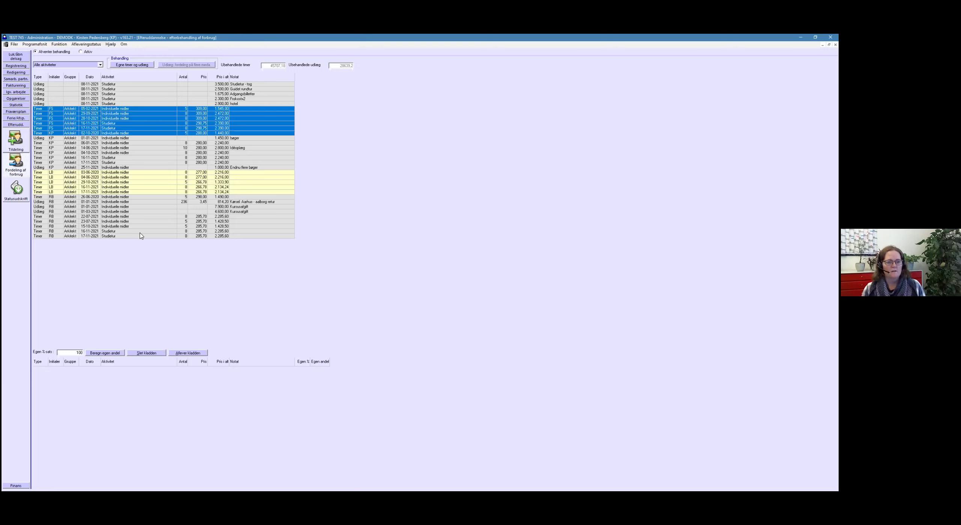
left_click(130, 66)
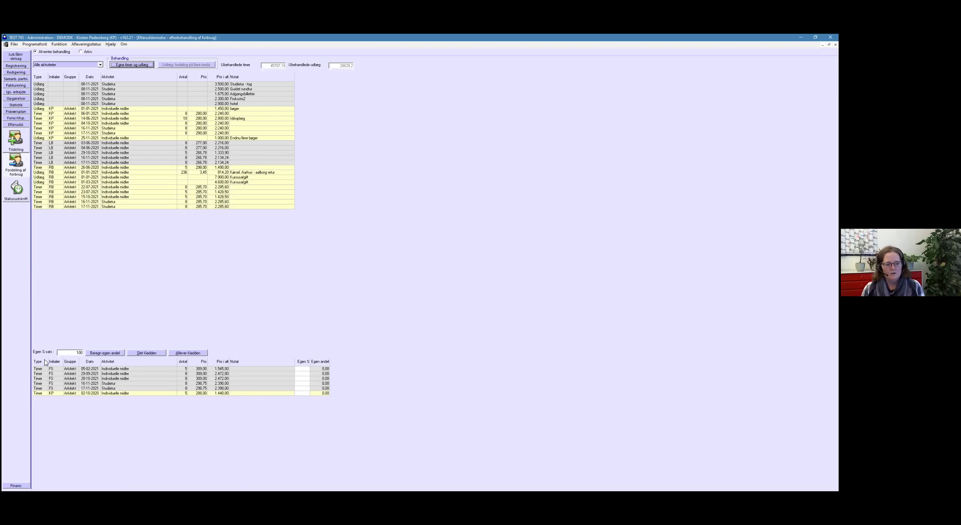
left_click(101, 354)
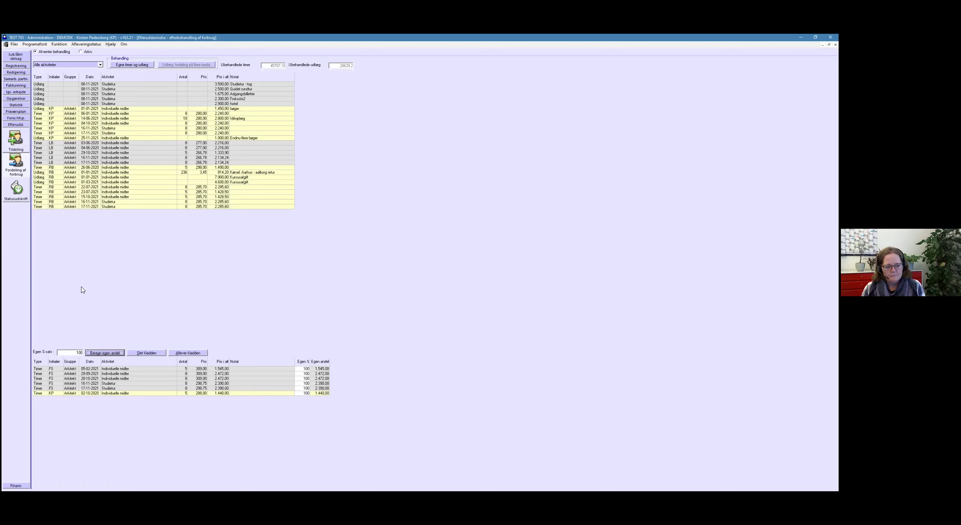
Remove the two FS Studietur hour lines from the own-share journal and submit the remaining lines.
left_click(107, 384)
left_click(106, 389, "shift")
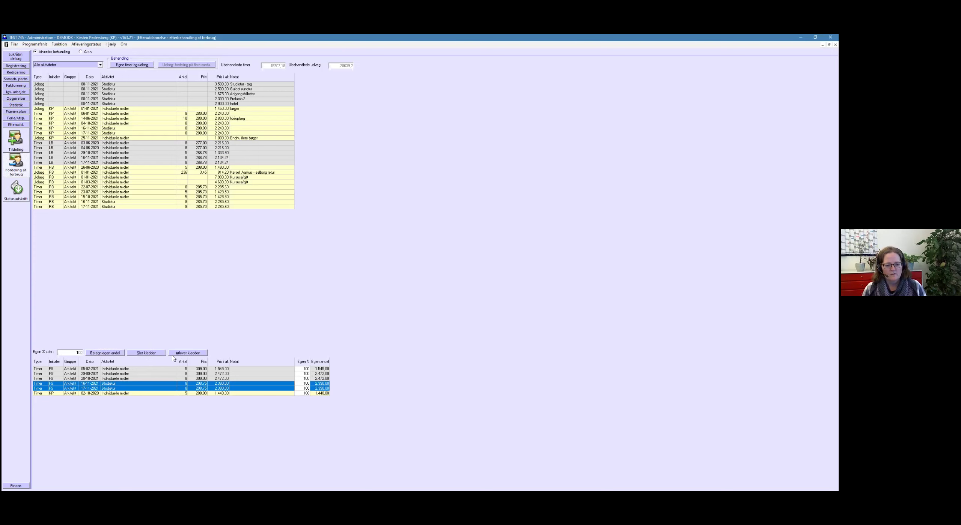
left_click(137, 355)
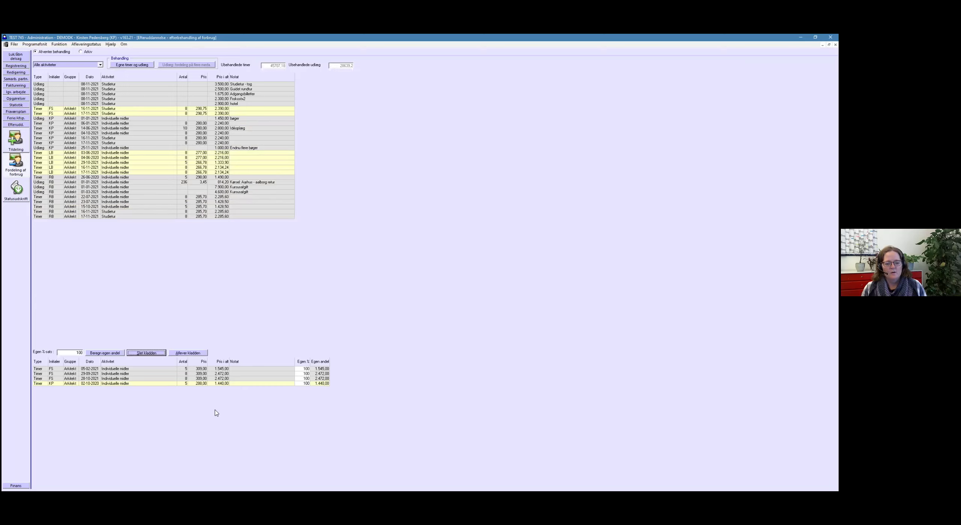
left_click(174, 354)
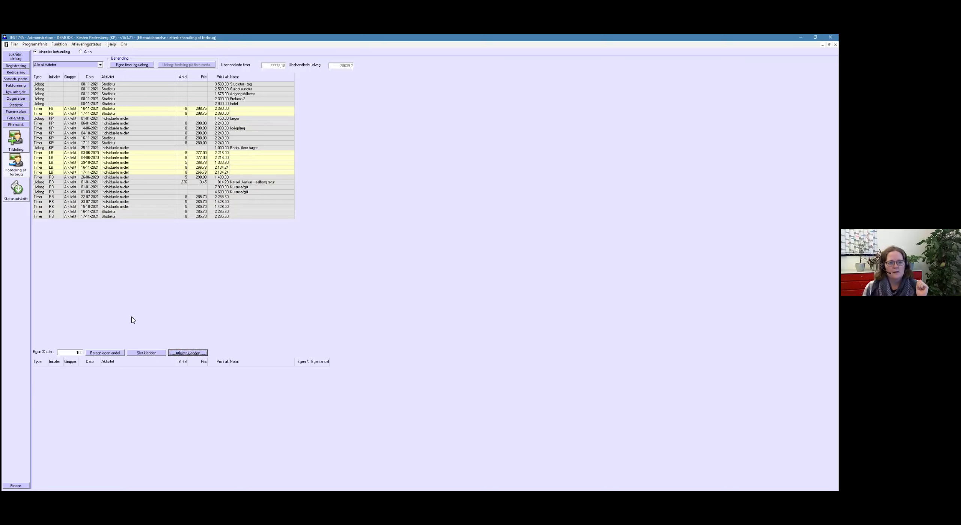
Check the archive of processed hours and return to the items awaiting processing.
left_click(81, 53)
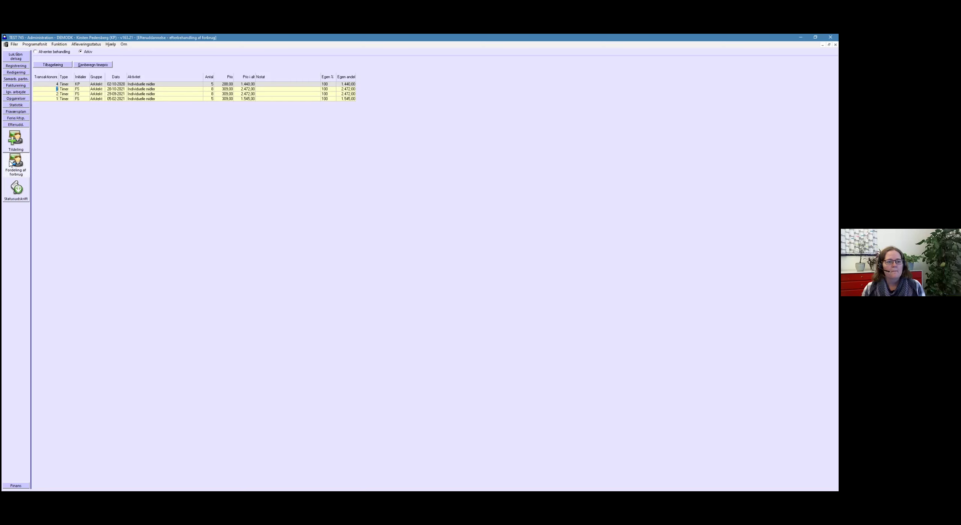
left_click(55, 52)
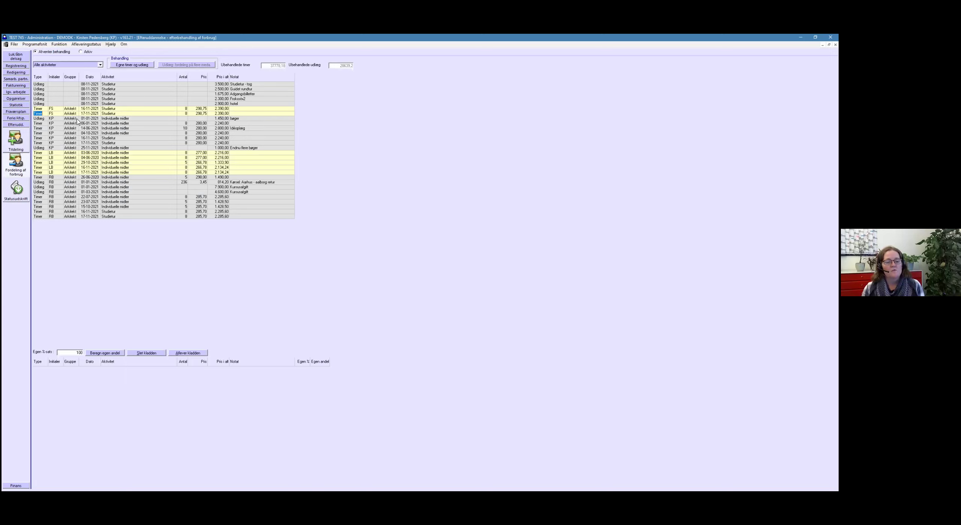
Transfer KP's 01-01-2021 "bøger" expense to the journal, calculate its own share at 100%, and submit the journal.
left_click(229, 119)
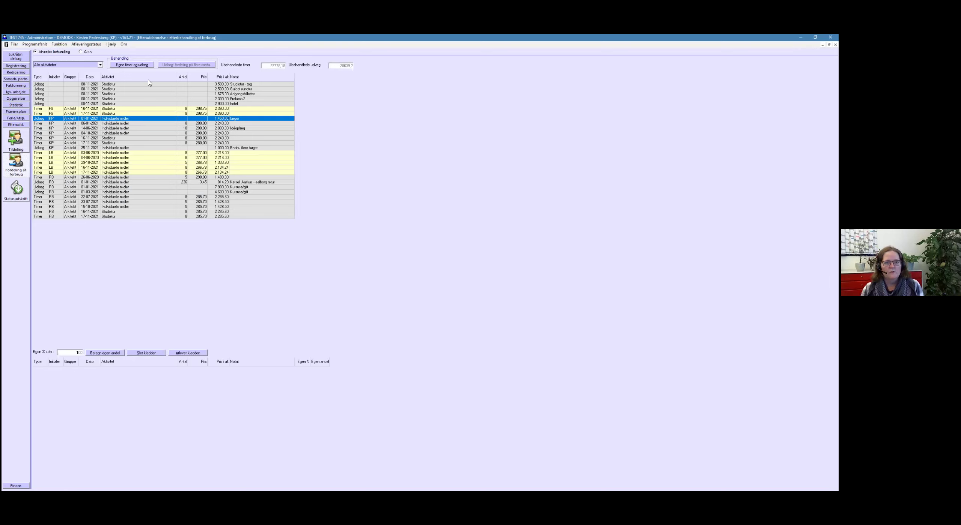
left_click(136, 65)
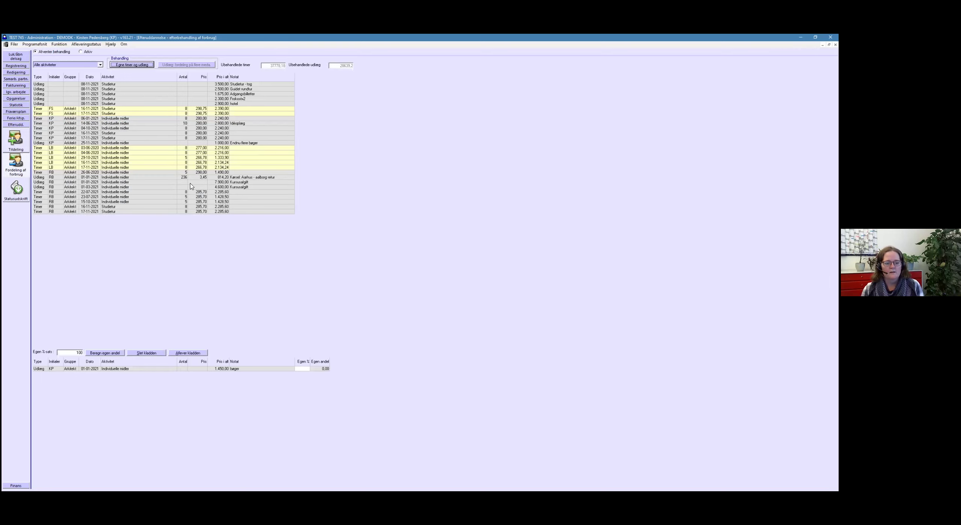
left_click(99, 355)
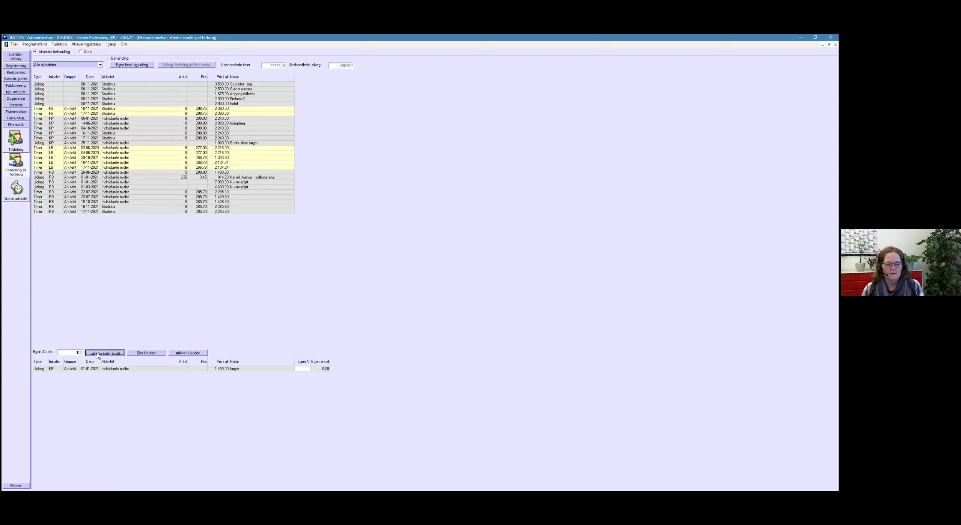
left_click(178, 354)
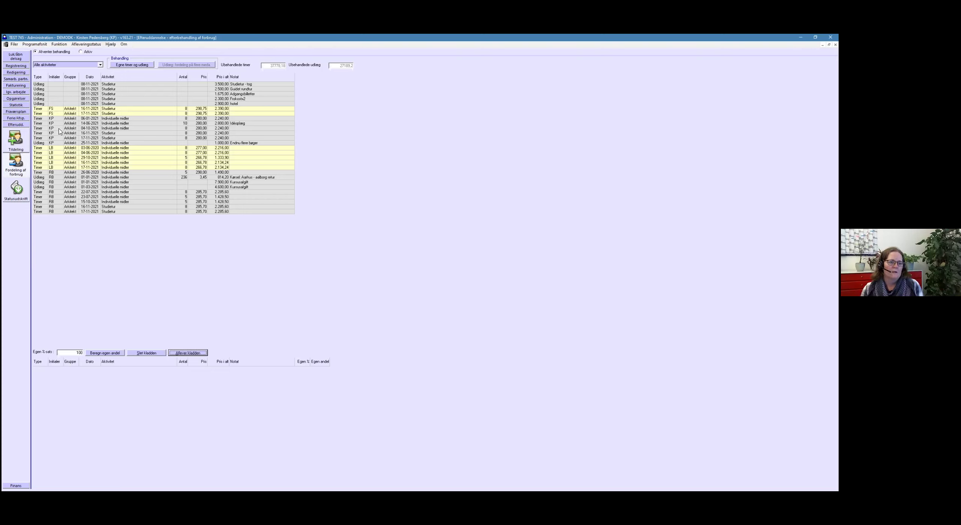
Distribute the five Studietur expenses equally among FS, KP, LB and RB, dated 25-11-2021, with a 0% own share.
left_click(57, 144)
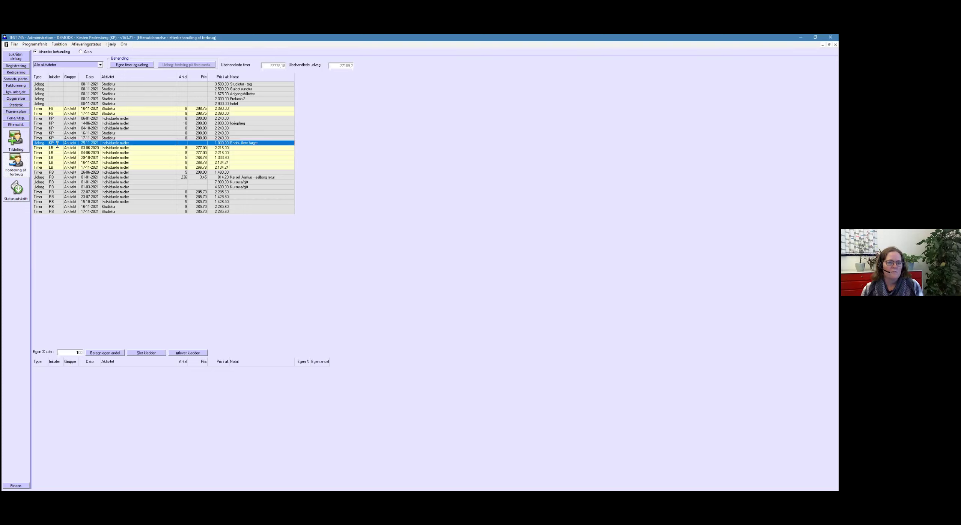
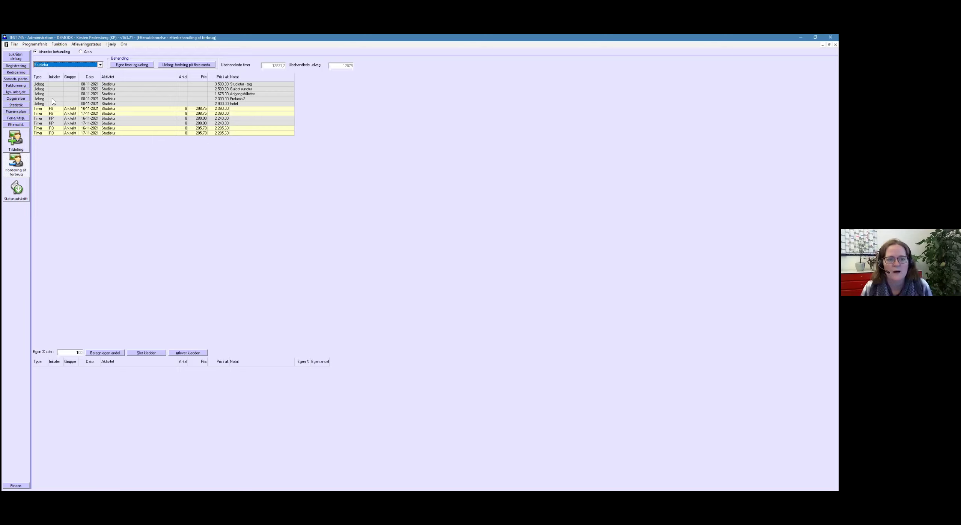
left_click(96, 85)
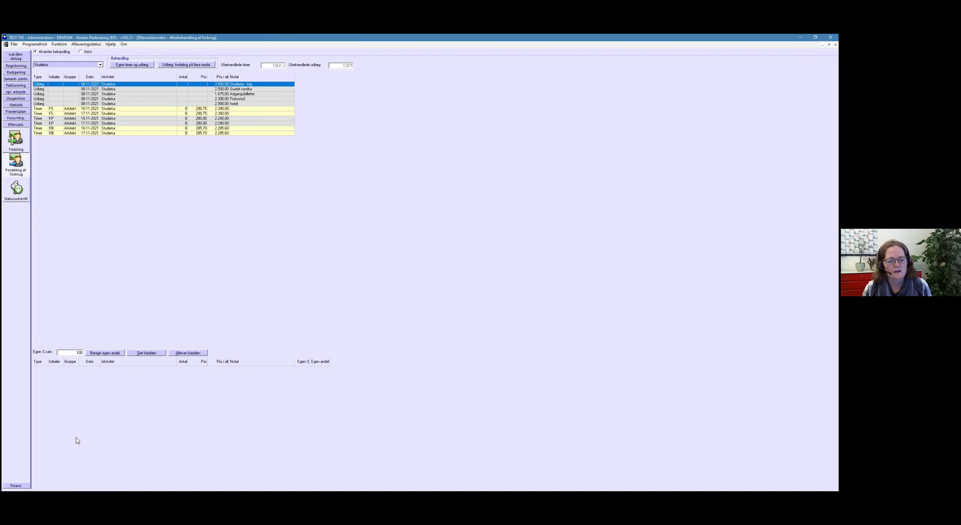
left_click(39, 103, "shift")
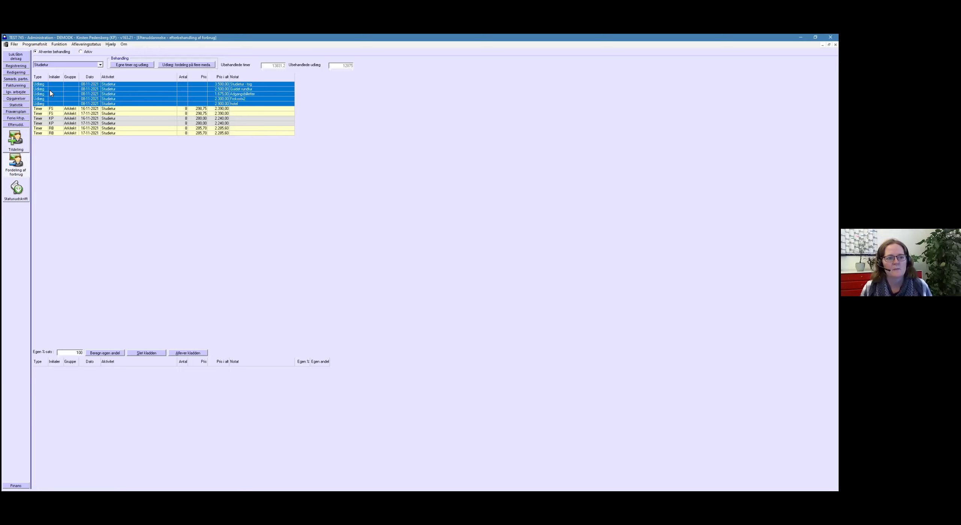
left_click(183, 66)
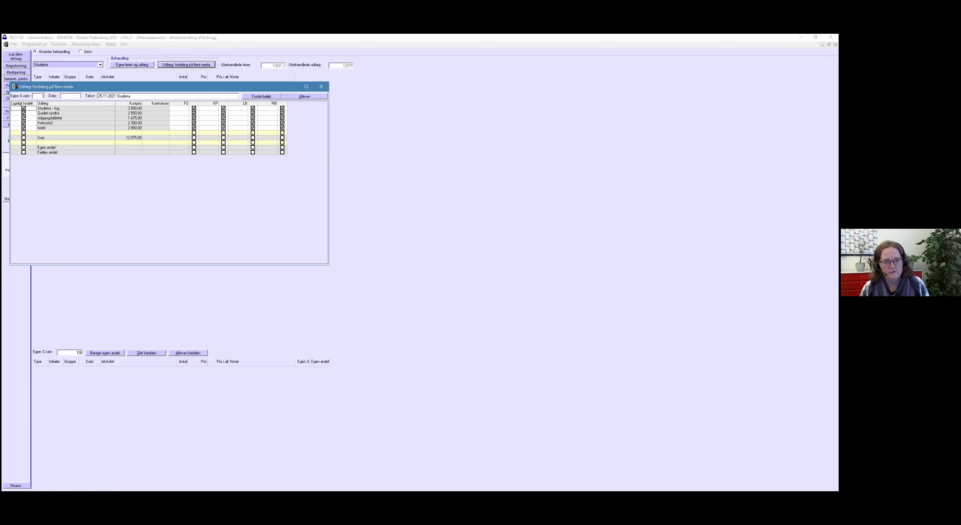
left_click(180, 111)
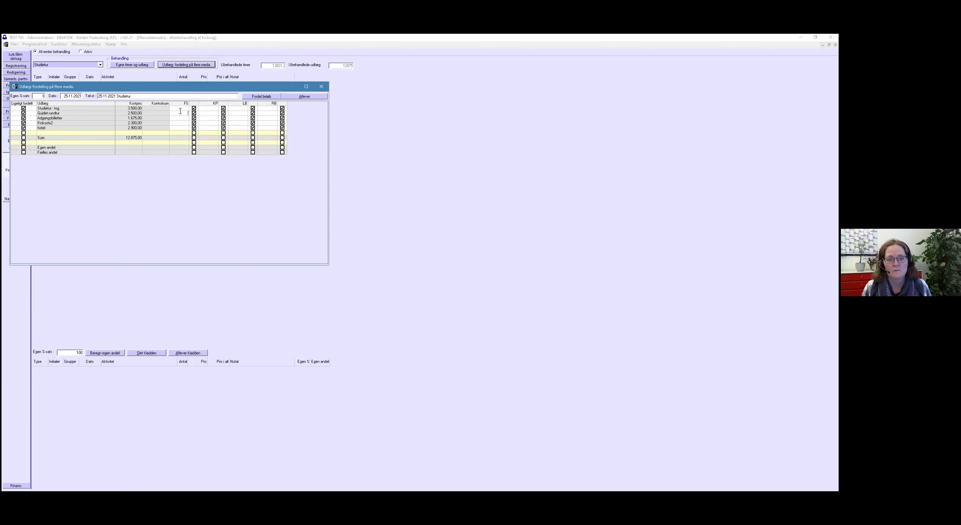
left_click(262, 97)
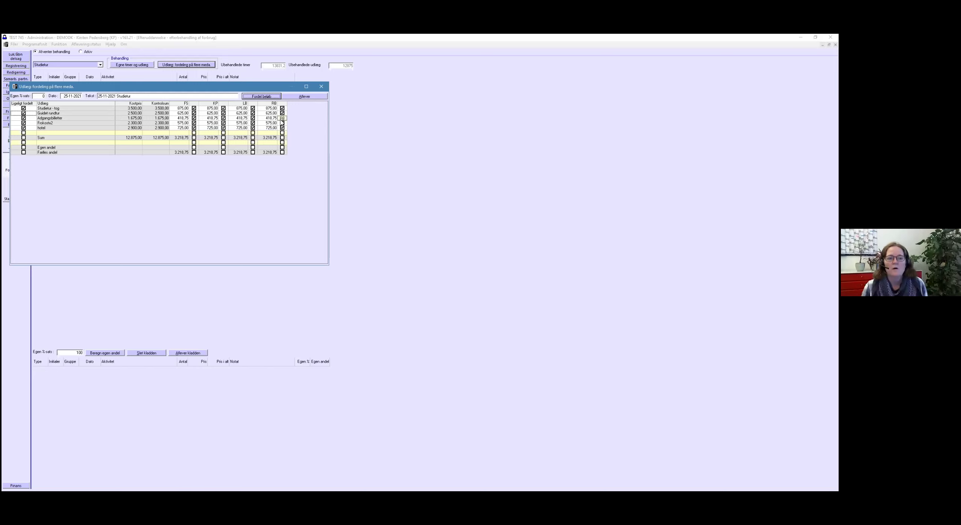
Try distributing the Studietur expenses with the own share set to 100%.
left_click(44, 95)
key("BackSpace")
type("00")
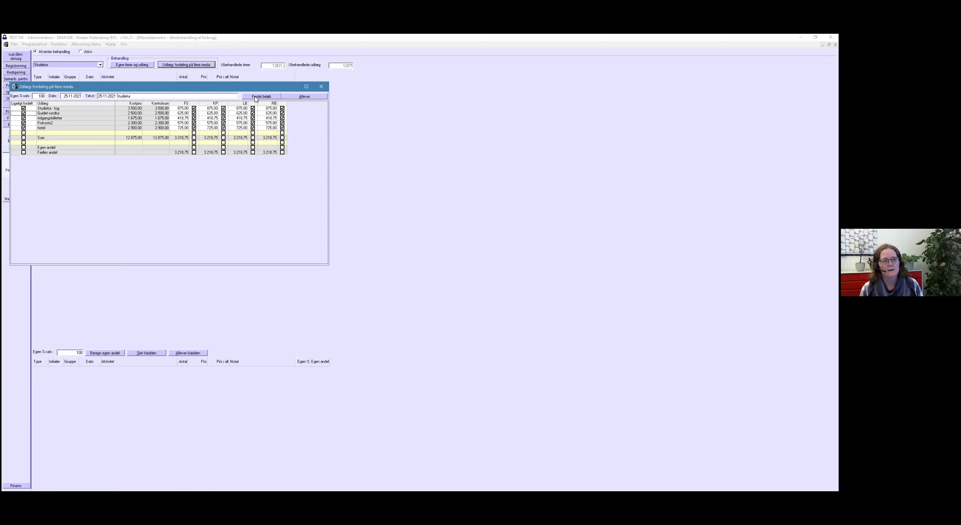
left_click(255, 97)
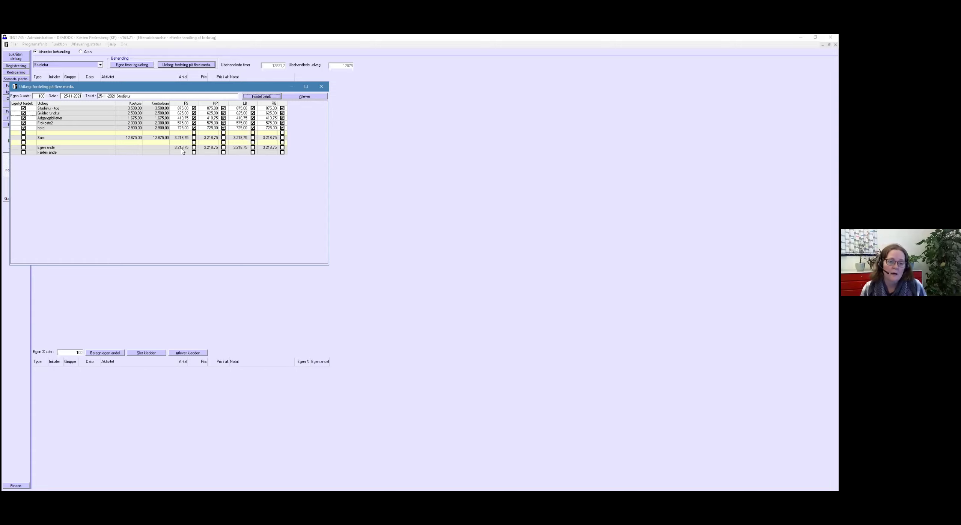
Set the own share to 0%, recalculate the Studietur distribution, and submit it.
double_click(40, 96)
type("0")
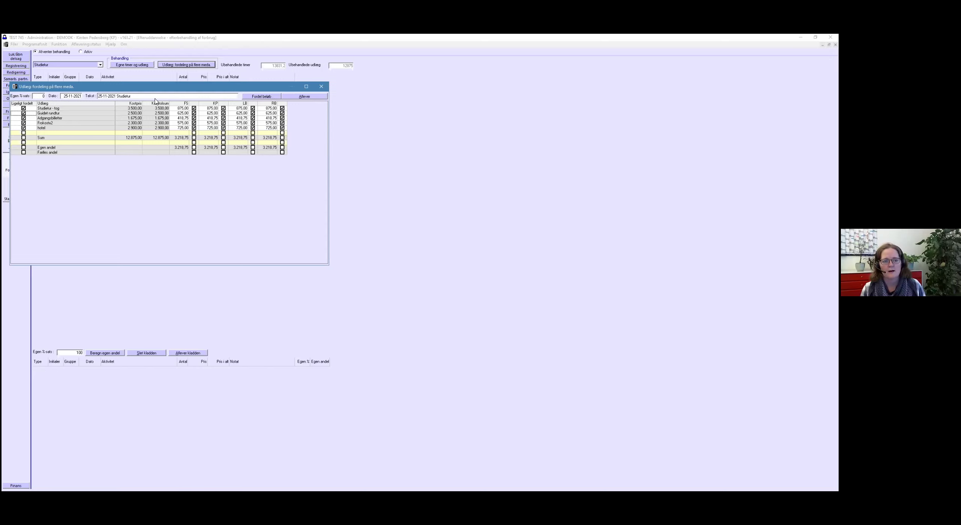
left_click(260, 97)
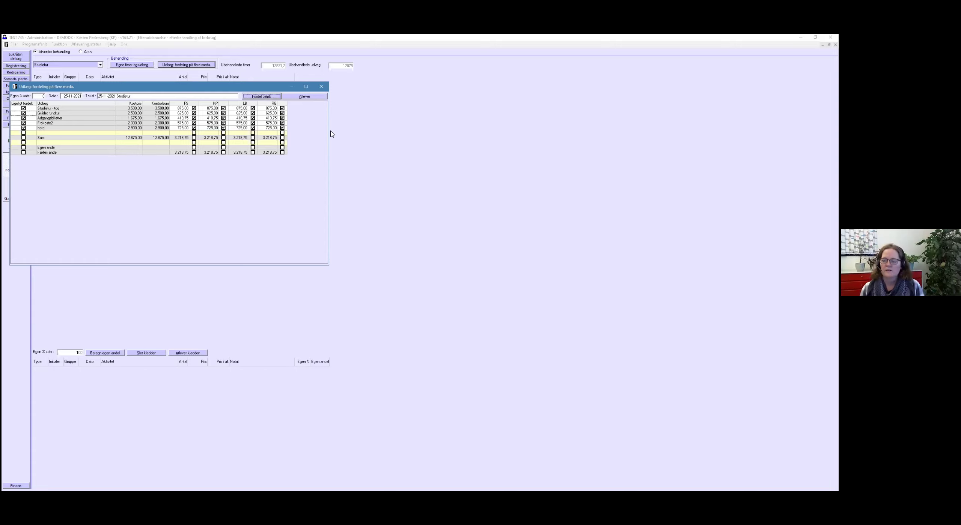
left_click(316, 97)
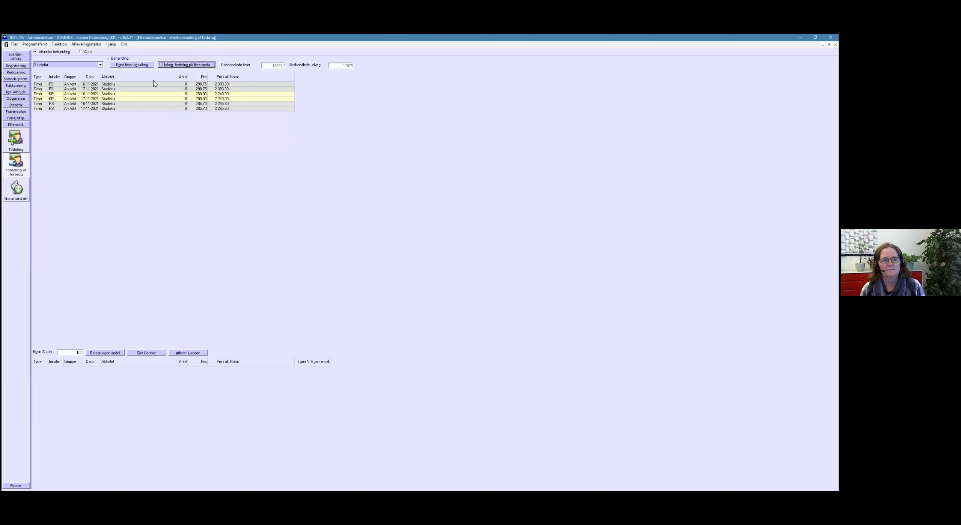
Inspect the Studietur expenses in the archive, highlighting "Studietur - tog", and return to the pending items for all activities.
left_click(90, 52)
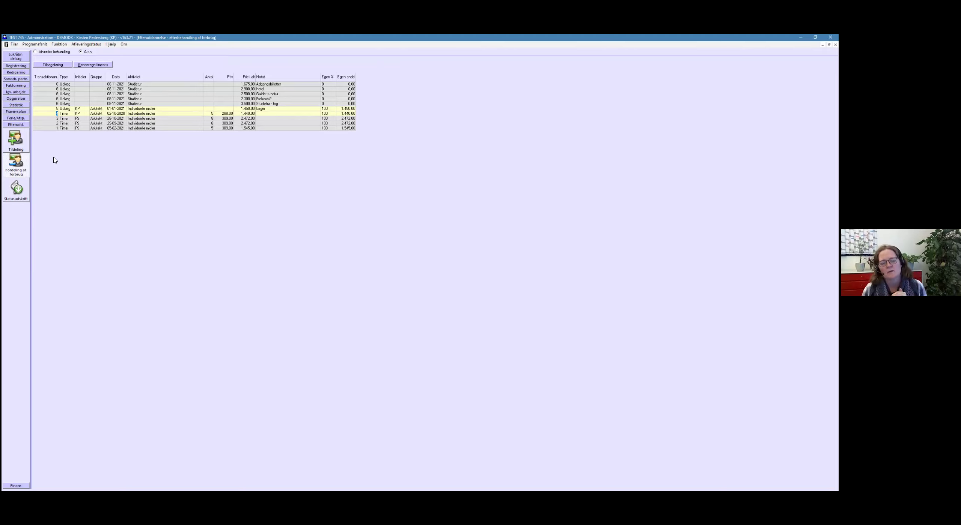
left_click(118, 104)
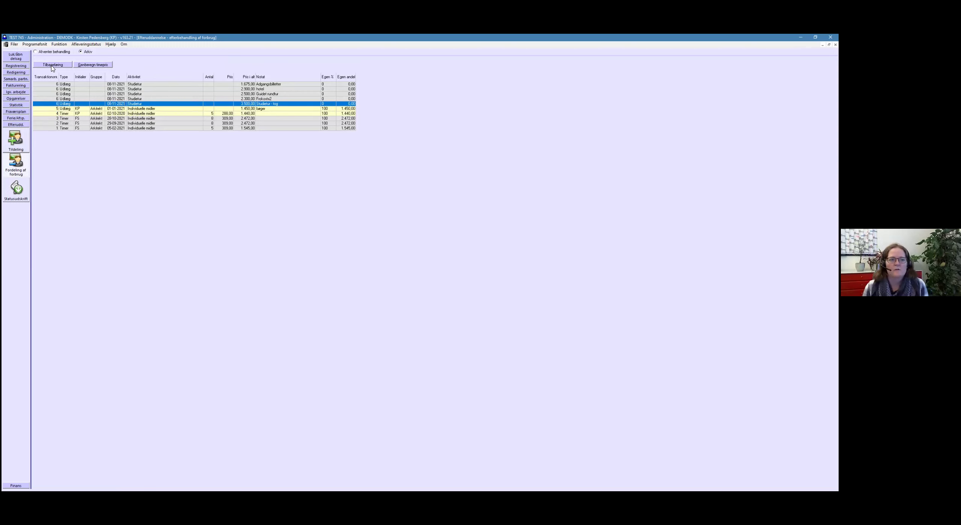
left_click(46, 53)
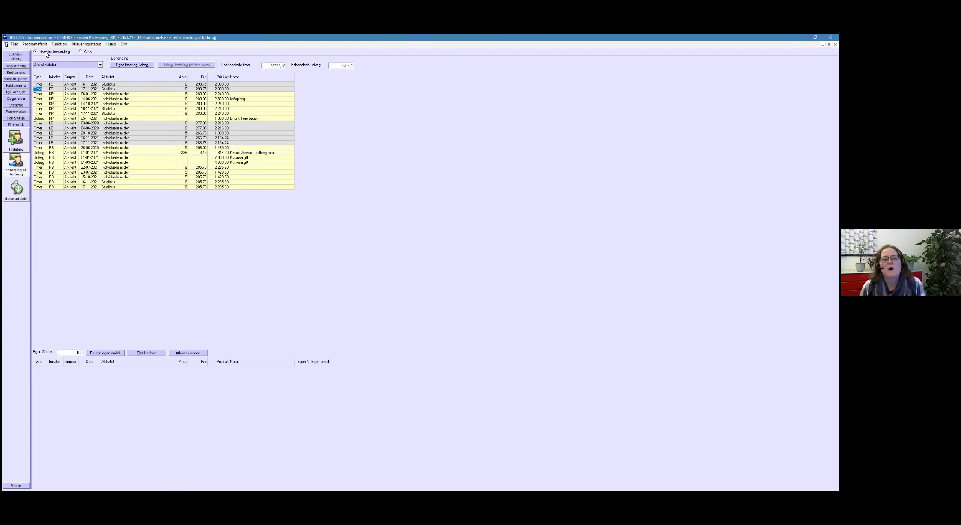
Open the continuing-education status report and examine the personal and shared pools per employee, both detailed and summarized.
left_click(21, 200)
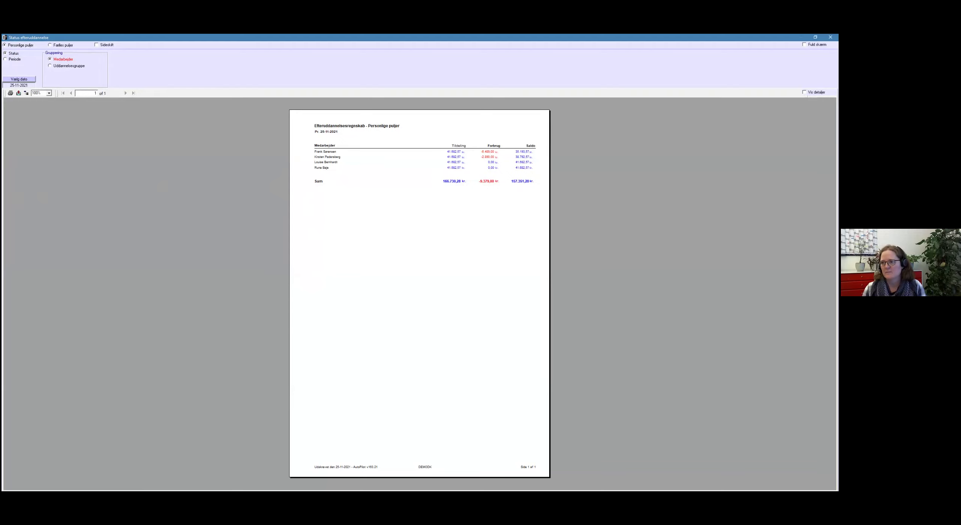
left_click(804, 92)
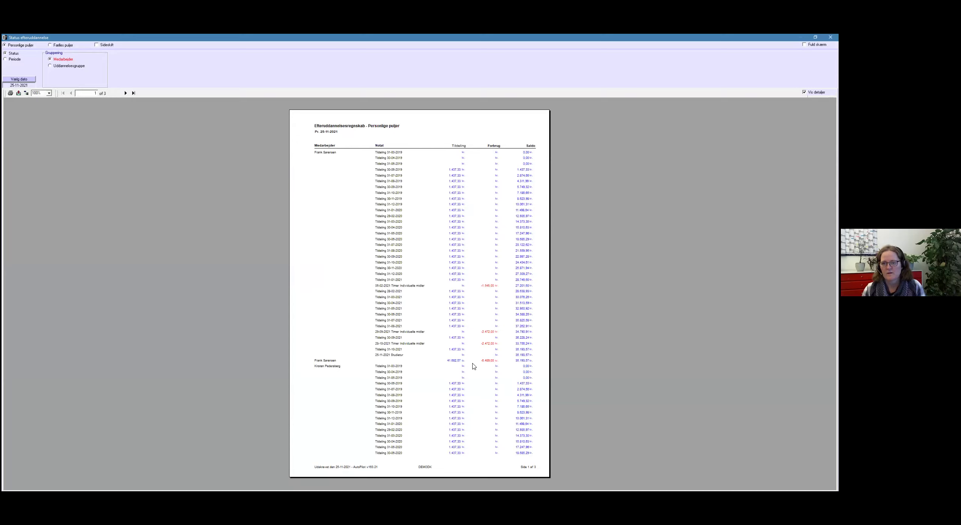
left_click(68, 48)
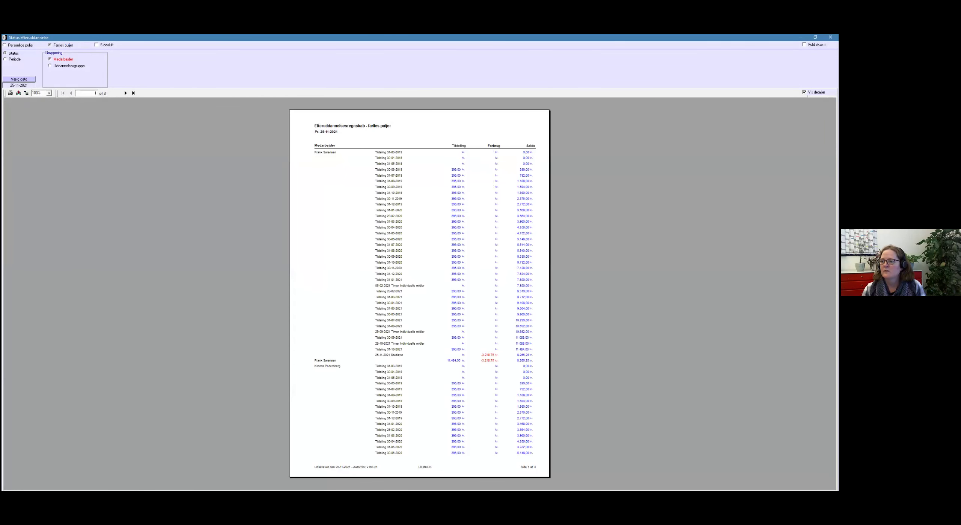
left_click(804, 92)
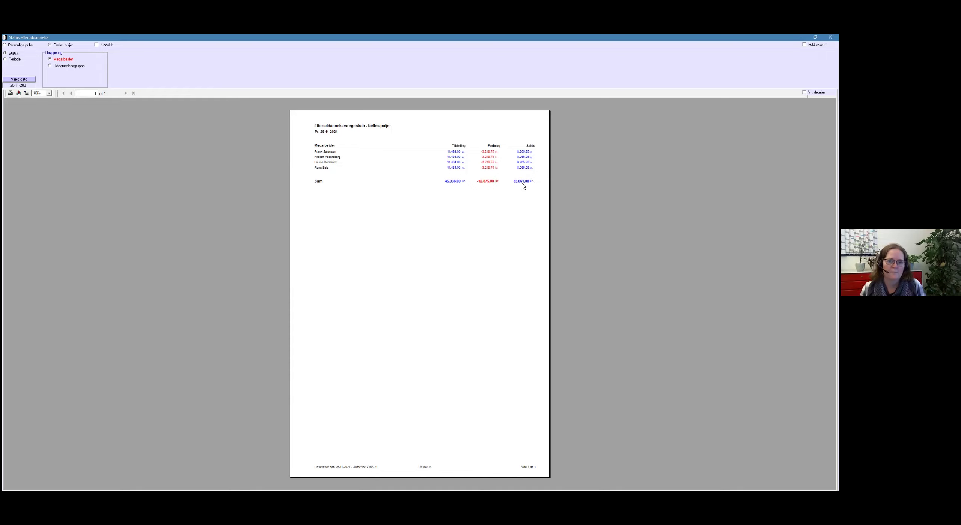
left_click(13, 46)
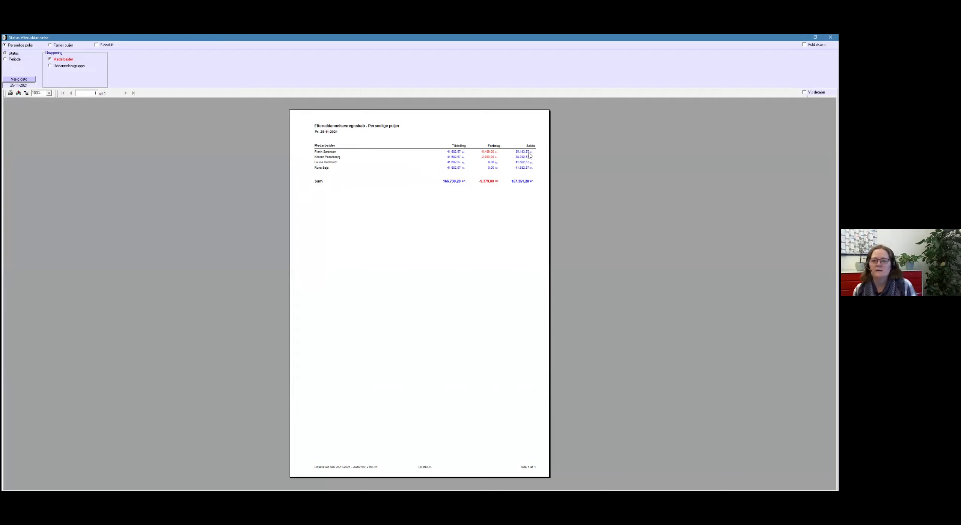
Put each employee on a separate page of the personal-pools report and examine it with and without details.
left_click(96, 45)
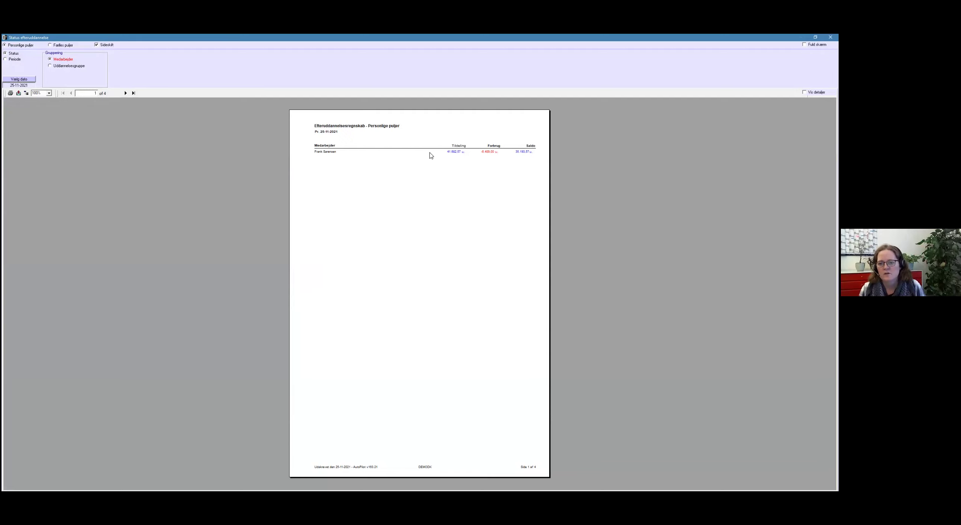
left_click(804, 92)
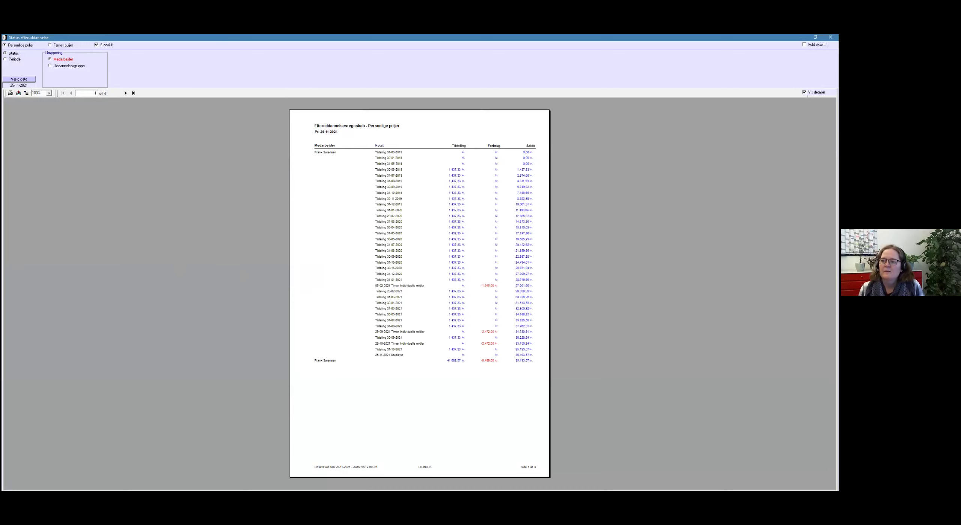
key("space")
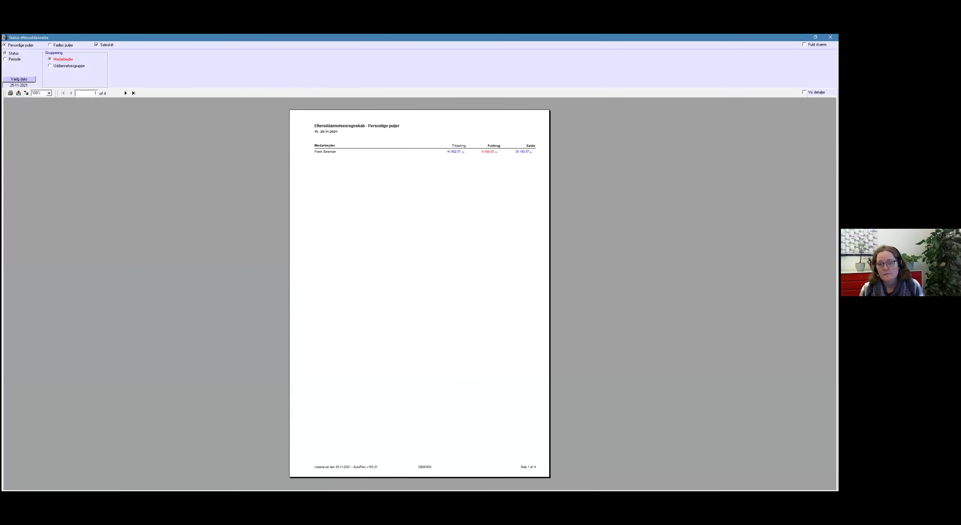